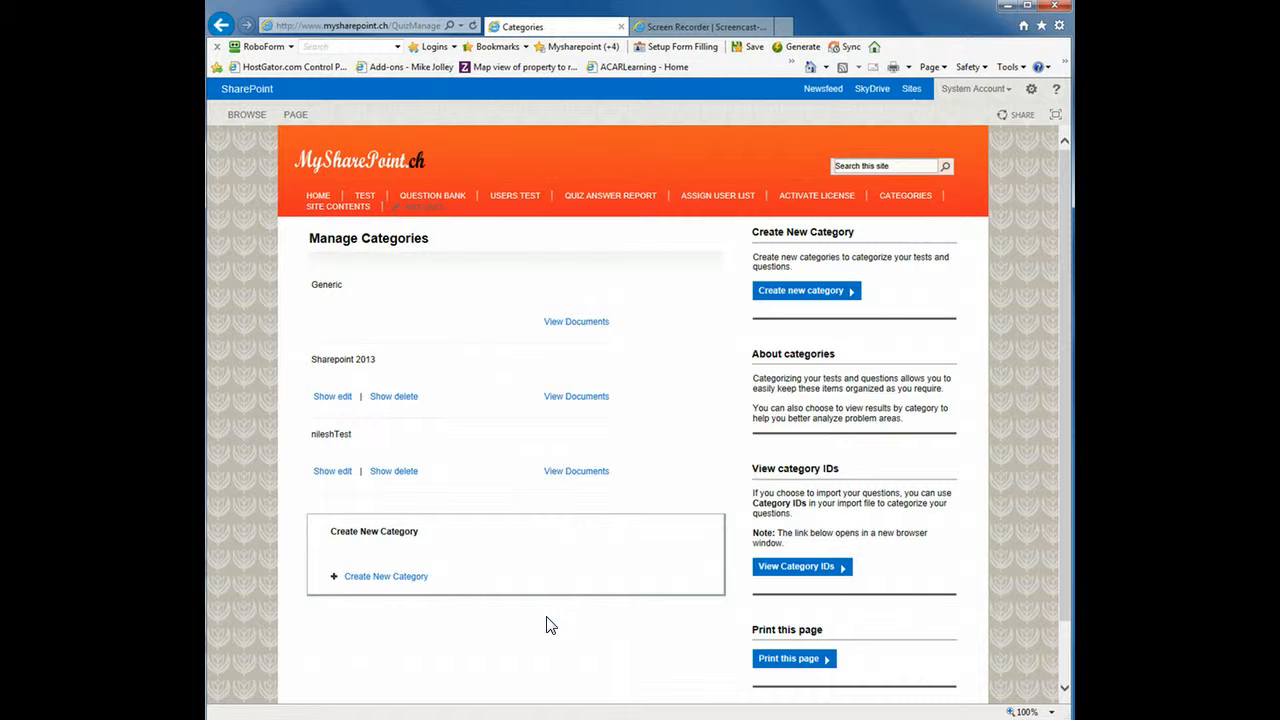
- Open the category management page and review the existing Generic, Sharepoint 2013 and nileshTest categories
{"action": "left_click", "coordinate": [908, 196]}
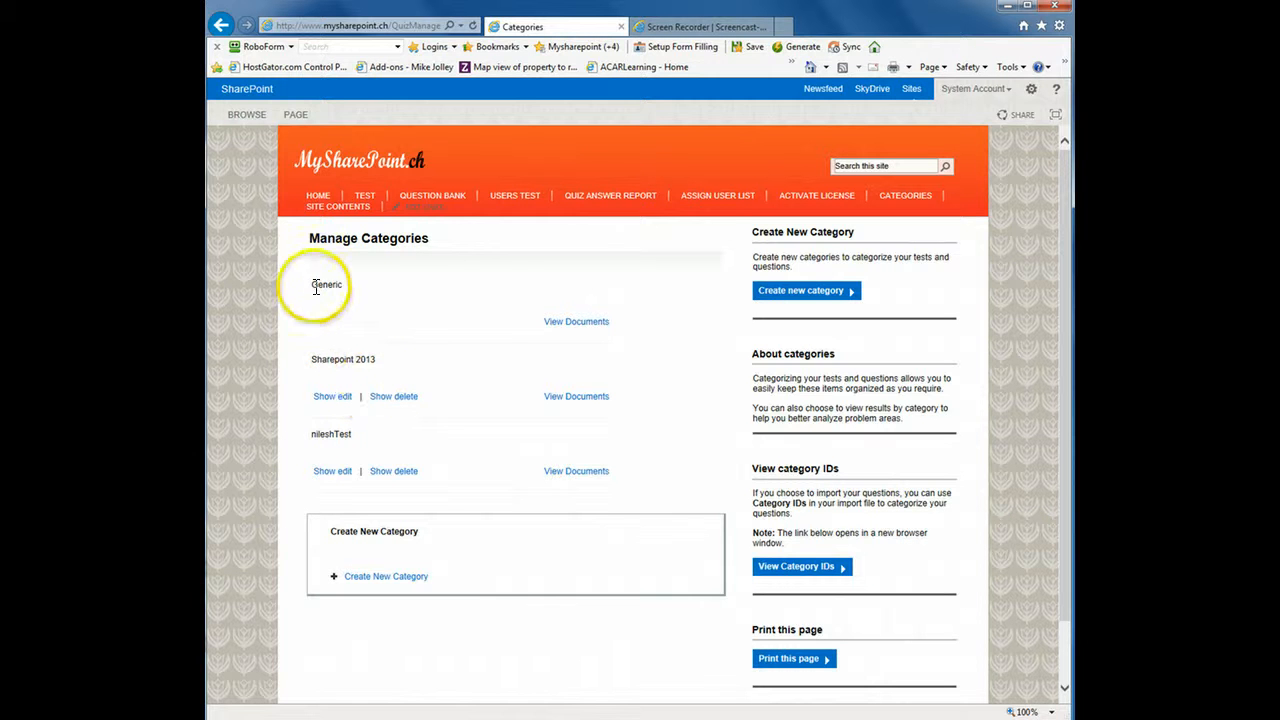
{"action": "left_click_drag", "start_coordinate": [315, 287], "coordinate": [345, 286]}
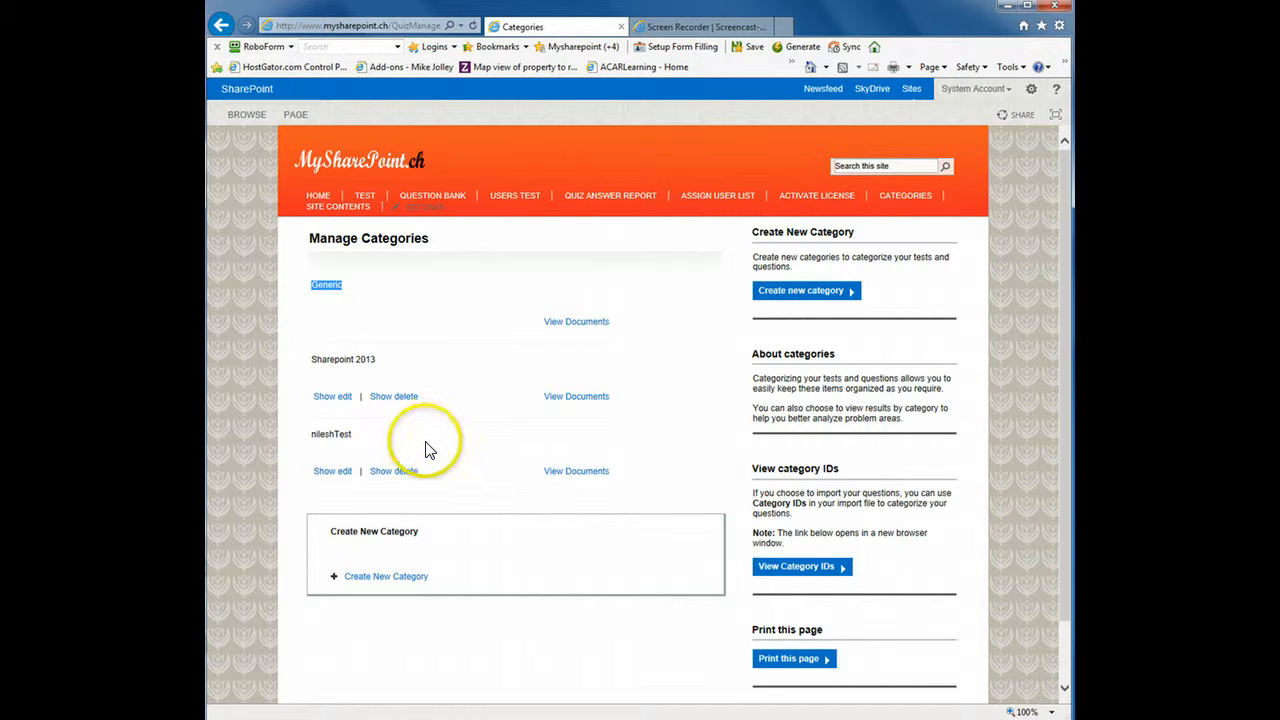
{"action": "left_click", "coordinate": [316, 374]}
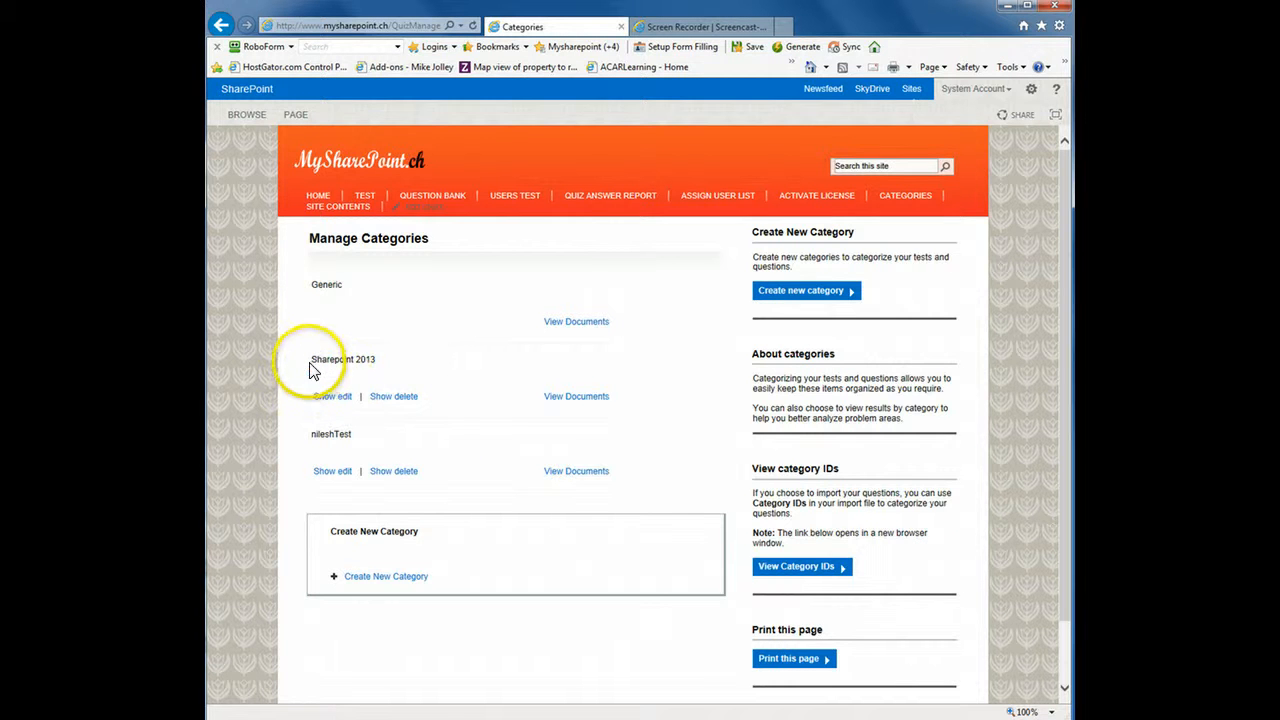
{"action": "left_click_drag", "start_coordinate": [310, 364], "coordinate": [394, 358]}
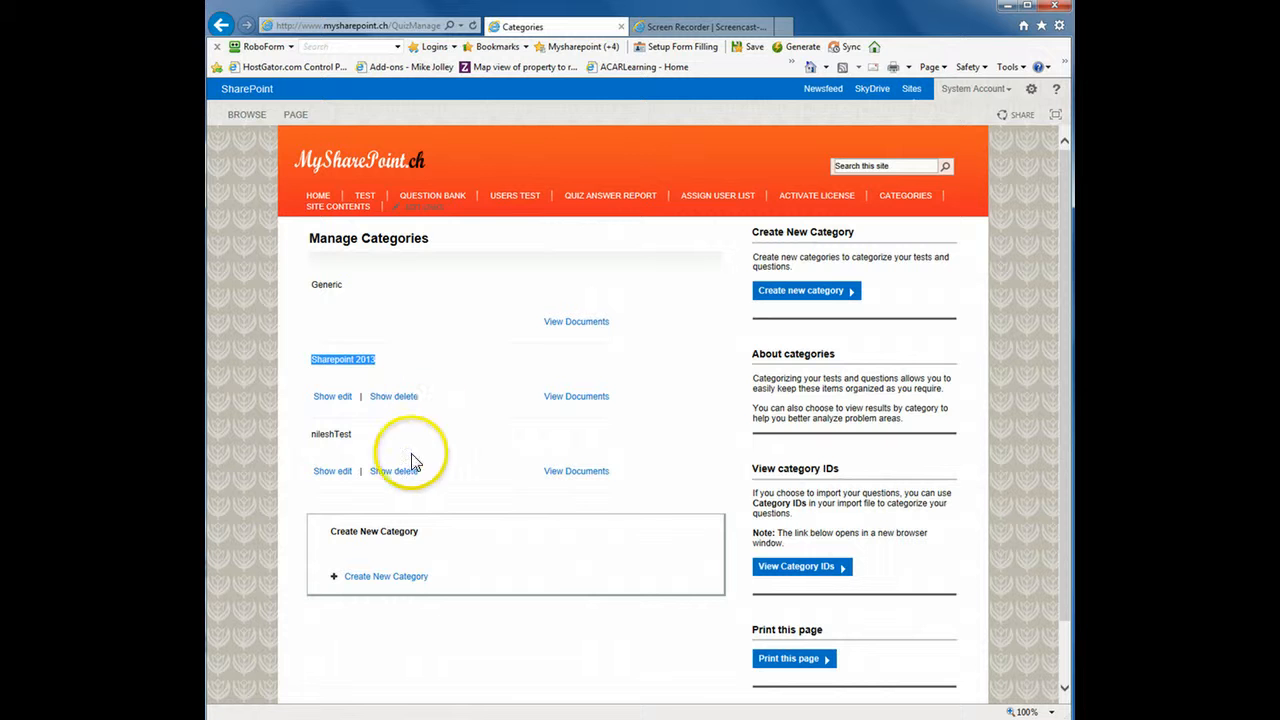
{"action": "left_click_drag", "start_coordinate": [310, 434], "coordinate": [368, 434]}
{"action": "left_click", "coordinate": [462, 432]}
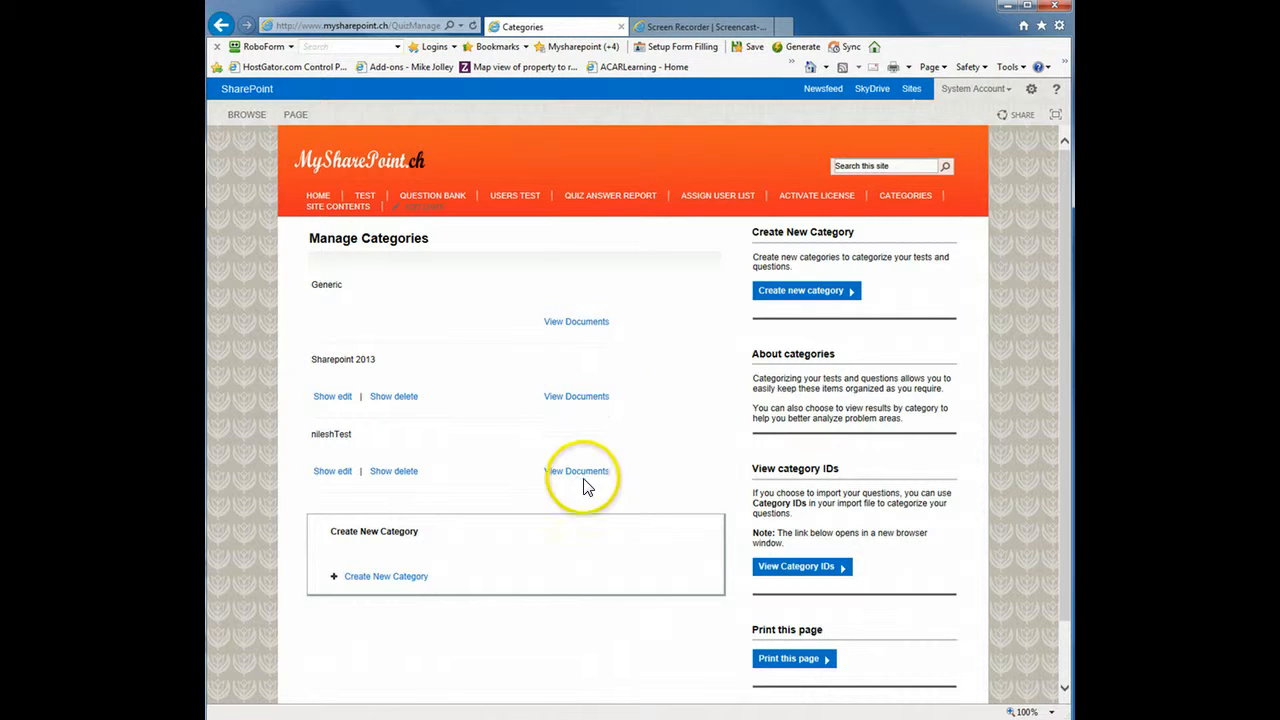
- View the Sharepoint 2013 category's document library and its Add a document dialog, cancelling without uploading a file
{"action": "left_click", "coordinate": [578, 322]}
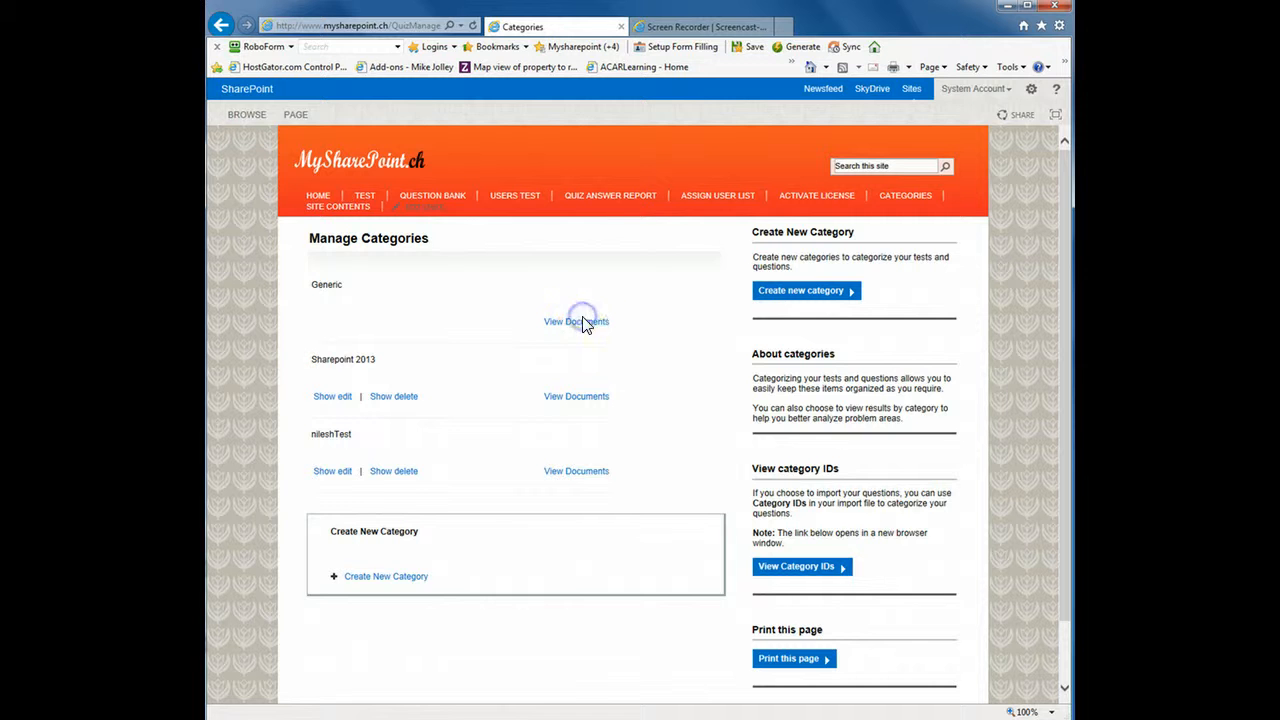
{"action": "left_click", "coordinate": [578, 397]}
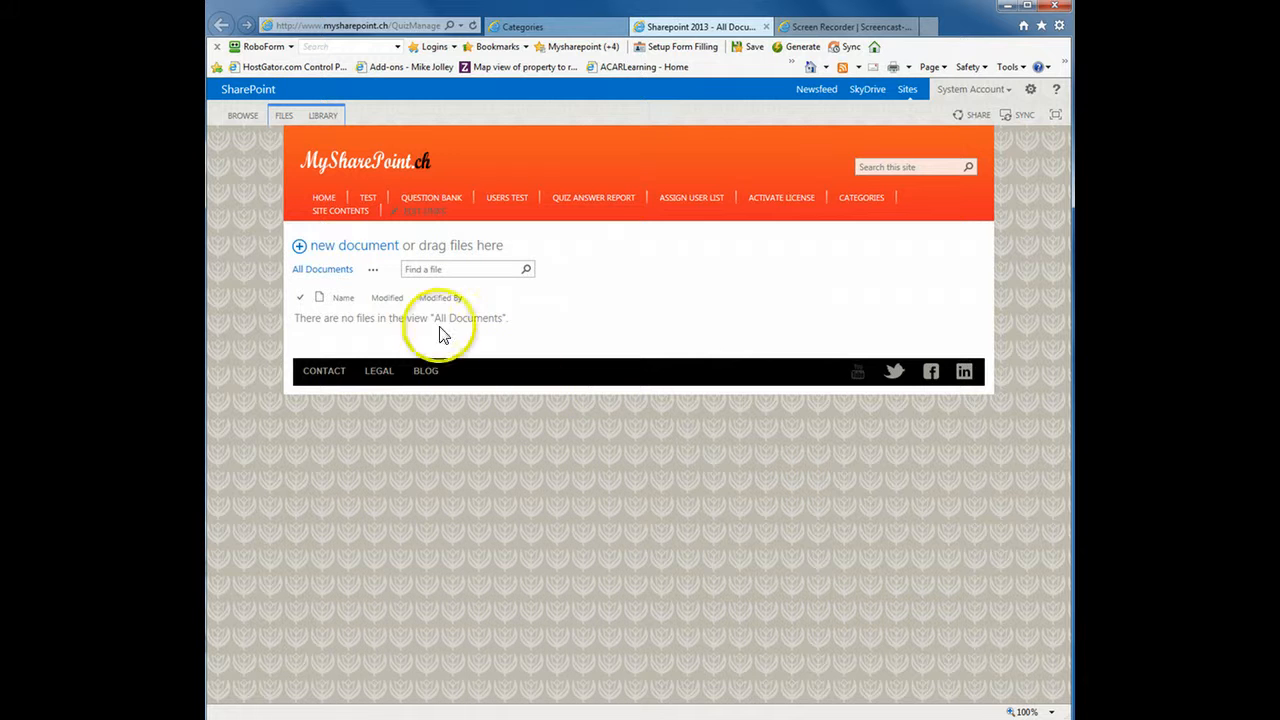
{"action": "left_click", "coordinate": [372, 256]}
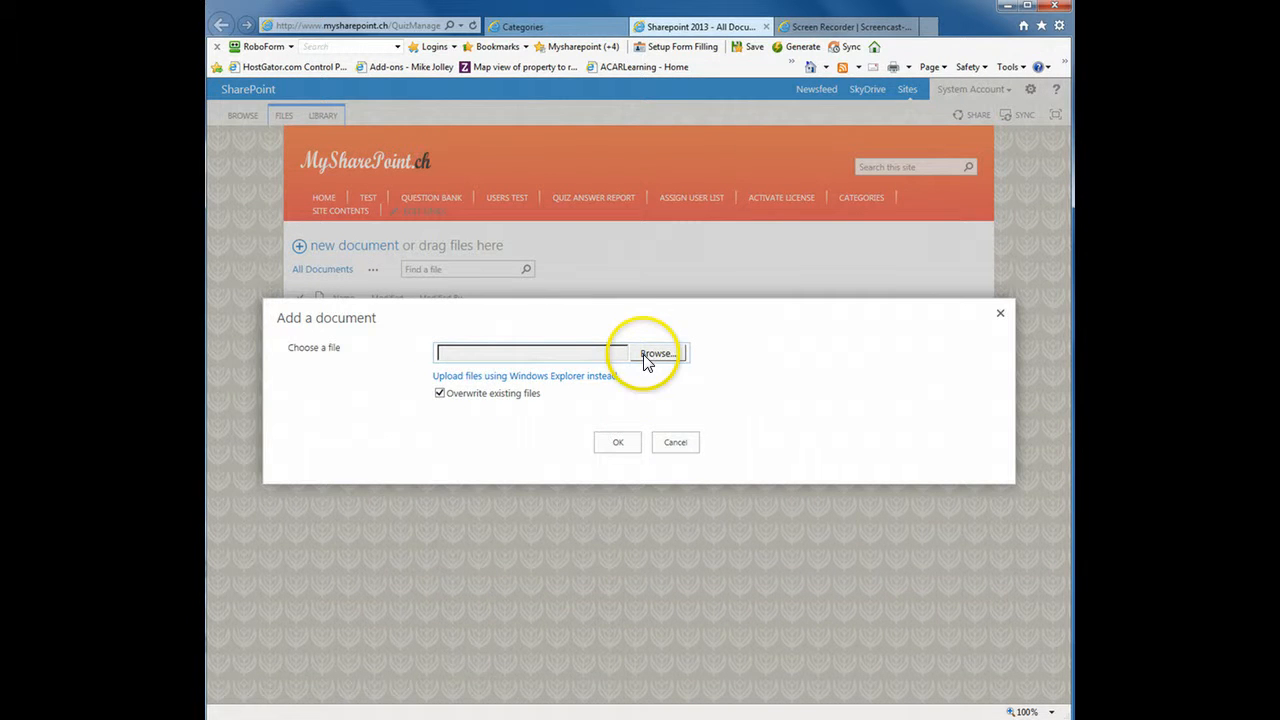
{"action": "left_click", "coordinate": [678, 446]}
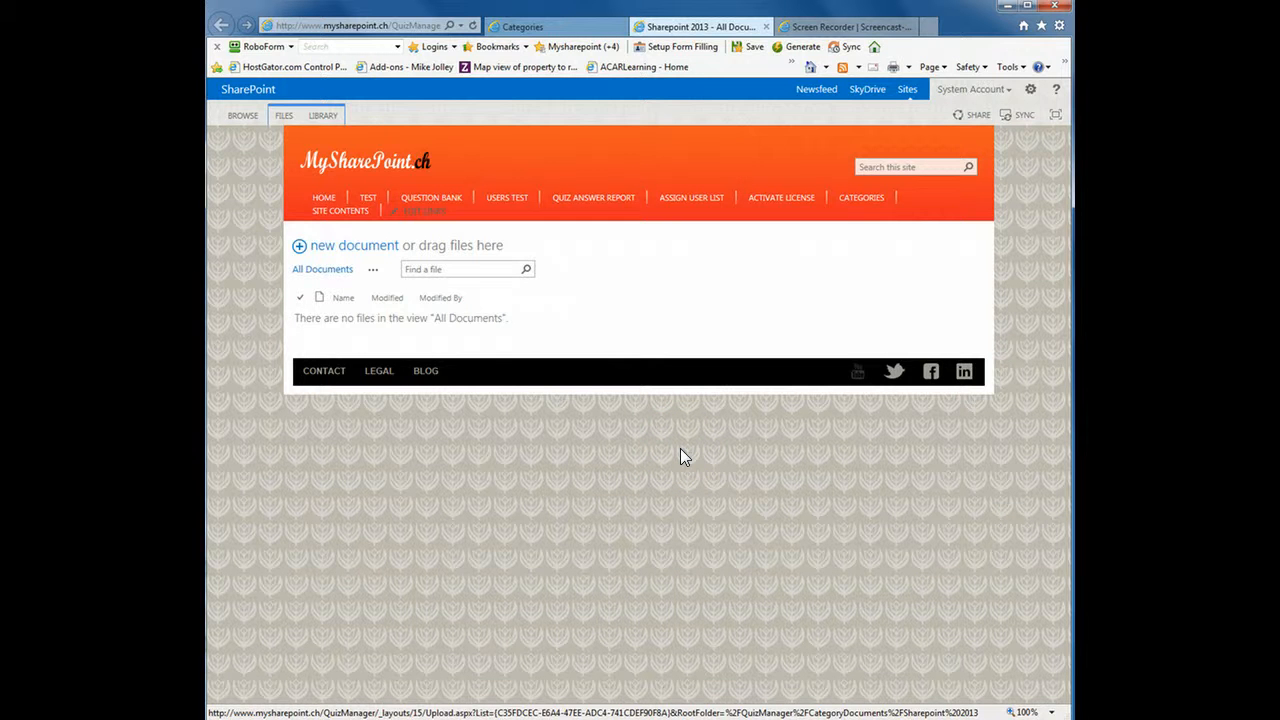
- Create a new category named "Test category" with System Account as its incharge
{"action": "left_click", "coordinate": [868, 199]}
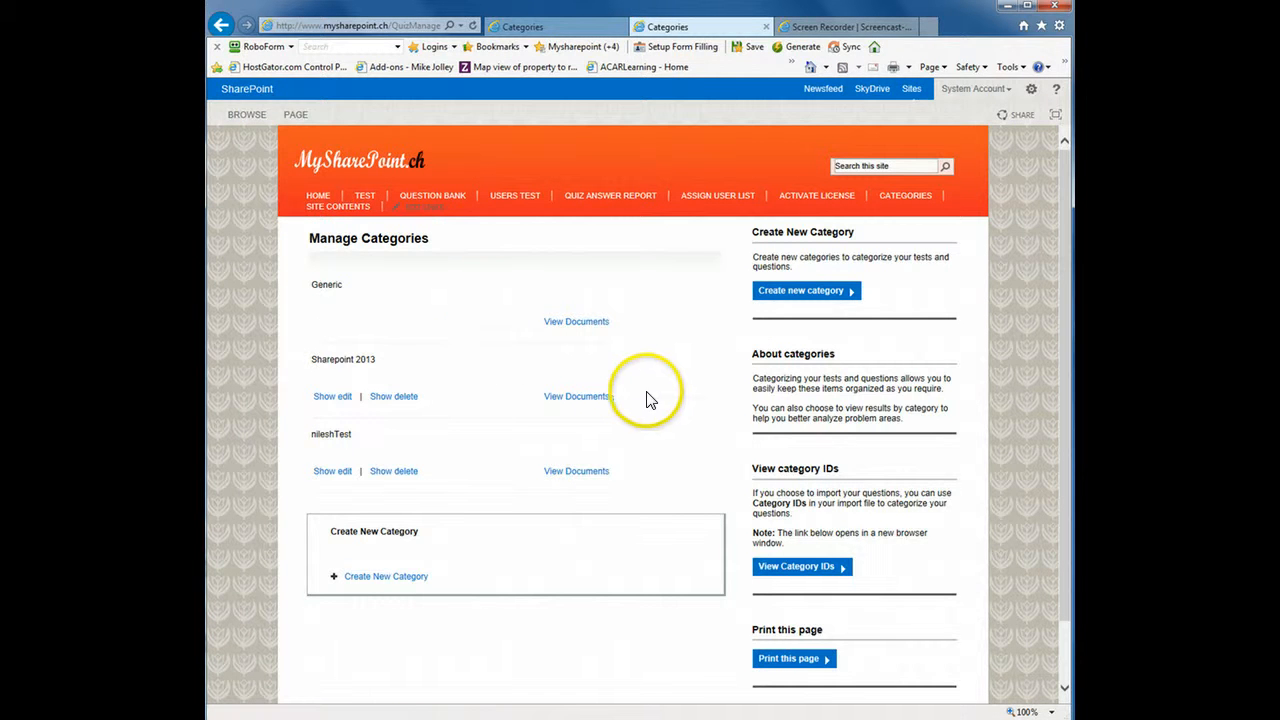
{"action": "left_click", "coordinate": [806, 290]}
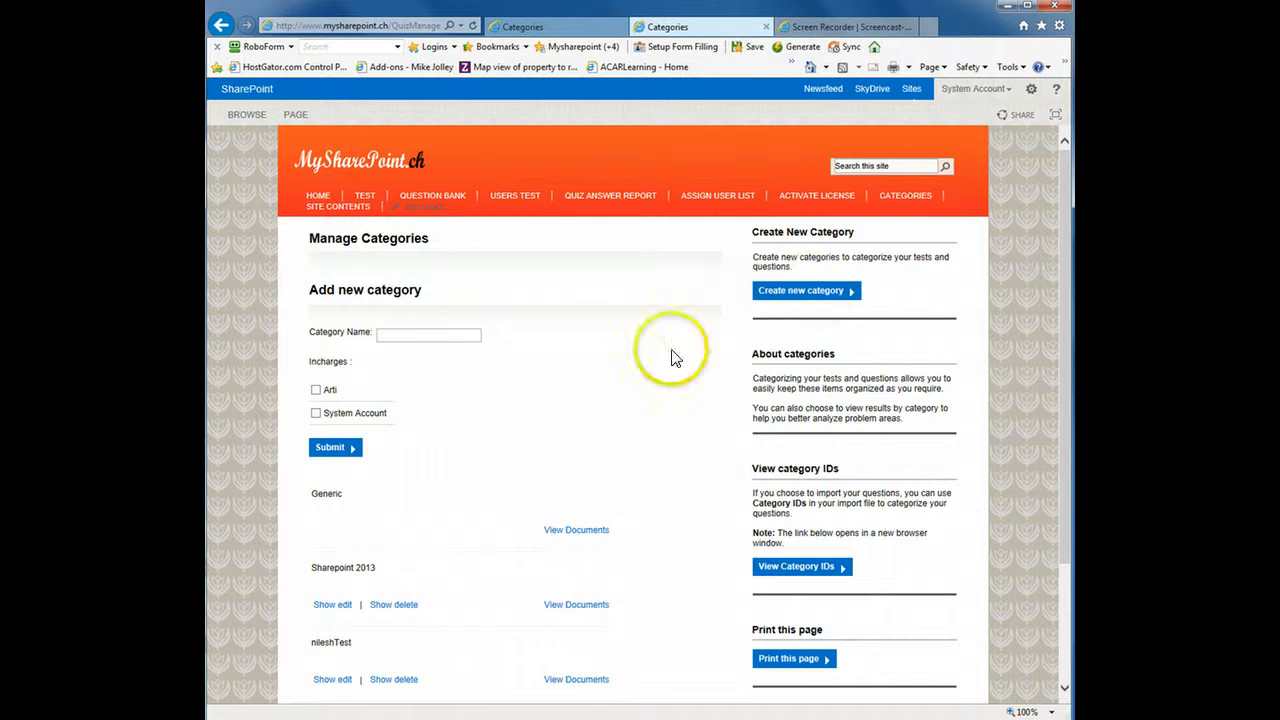
{"action": "left_click", "coordinate": [401, 334]}
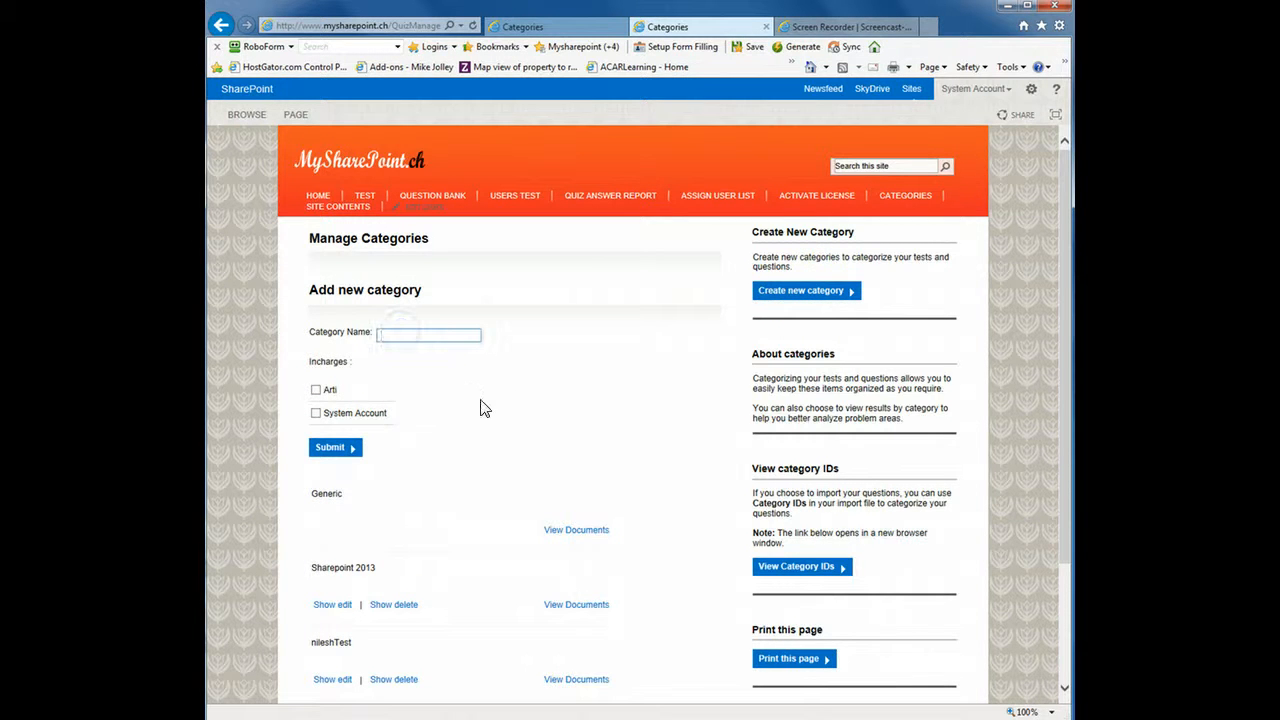
{"action": "type", "text": "Test category"}
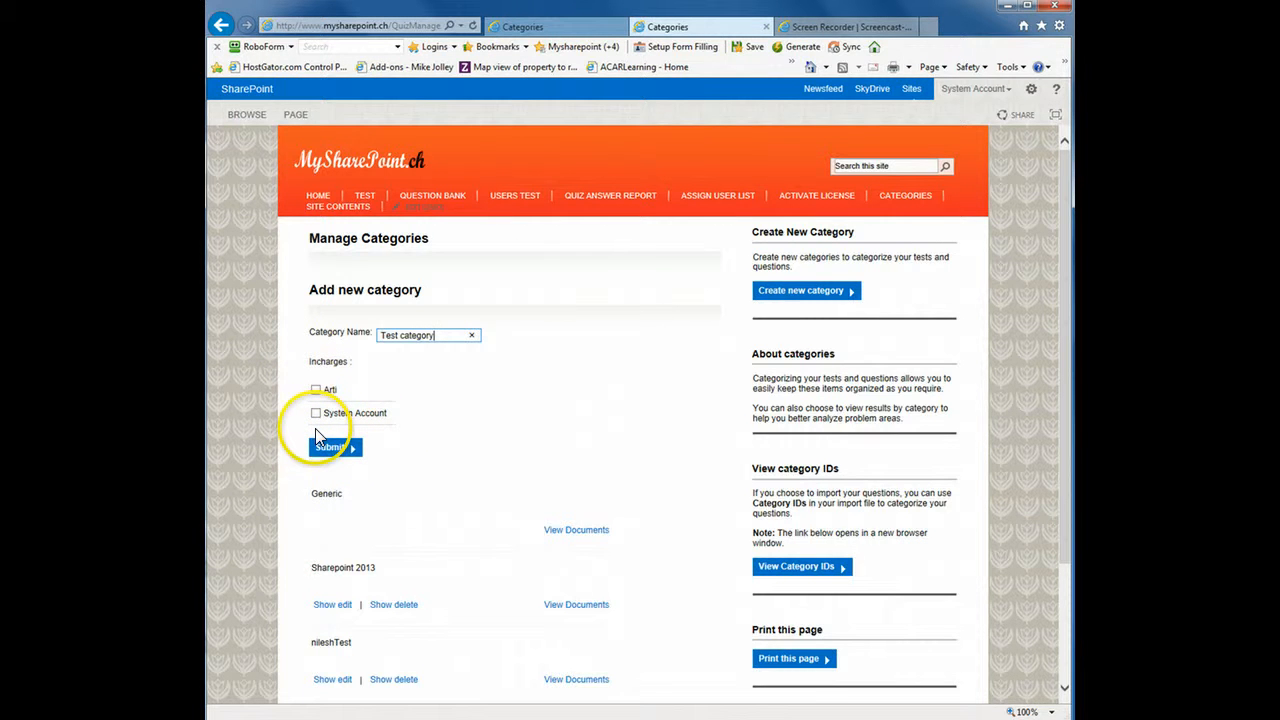
{"action": "left_click", "coordinate": [316, 413]}
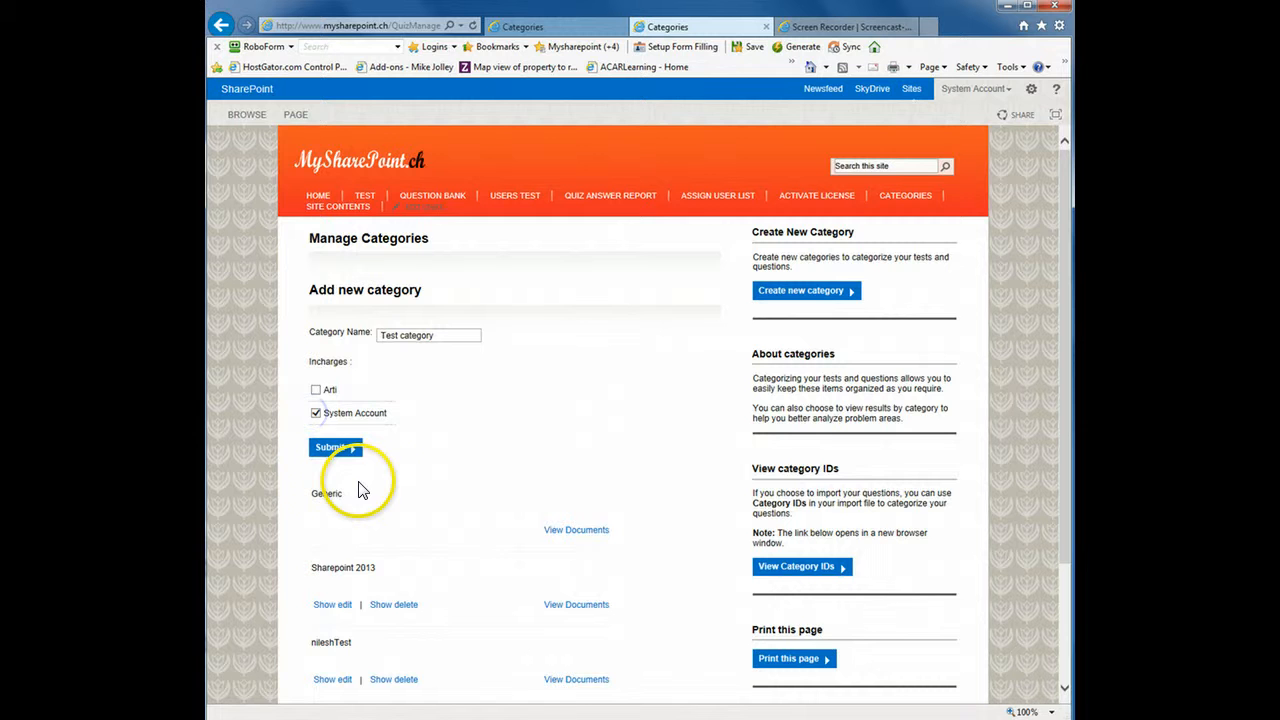
{"action": "left_click", "coordinate": [338, 451]}
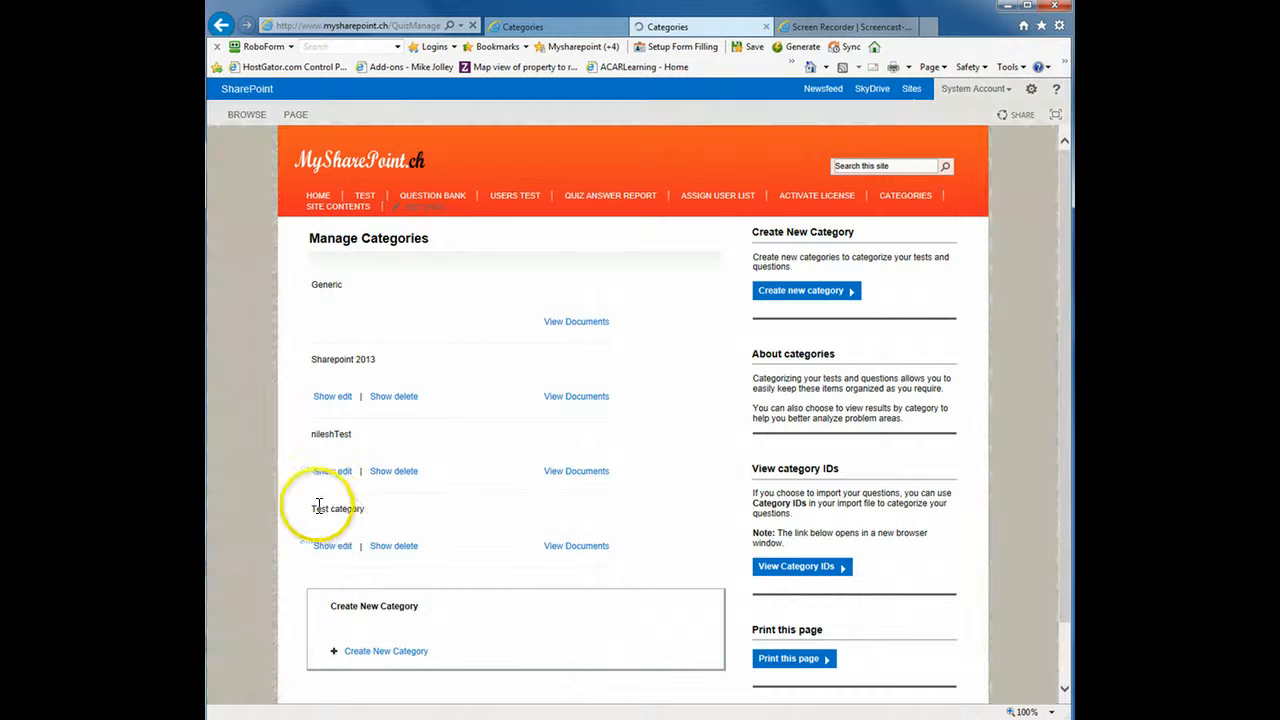
- Reveal the edit option of Test category and check its entry in the category list
{"action": "left_click_drag", "start_coordinate": [320, 503], "coordinate": [371, 503]}
{"action": "left_click", "coordinate": [441, 510]}
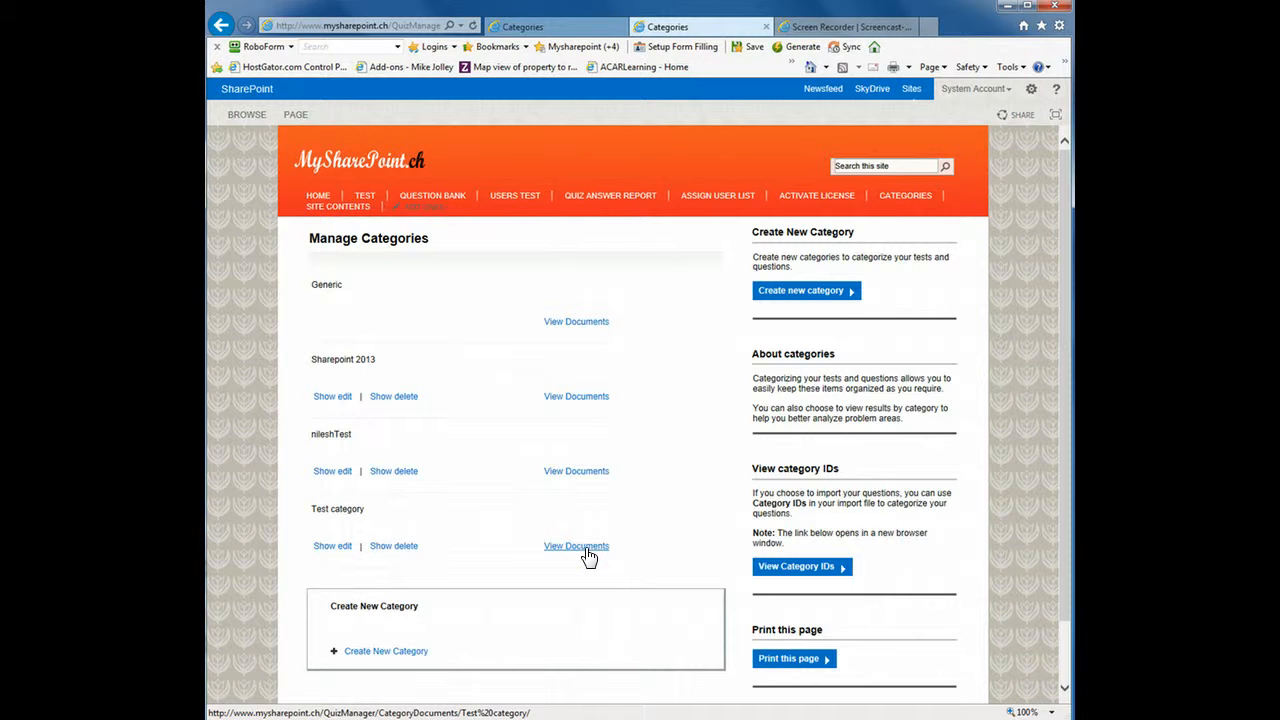
{"action": "left_click", "coordinate": [333, 546]}
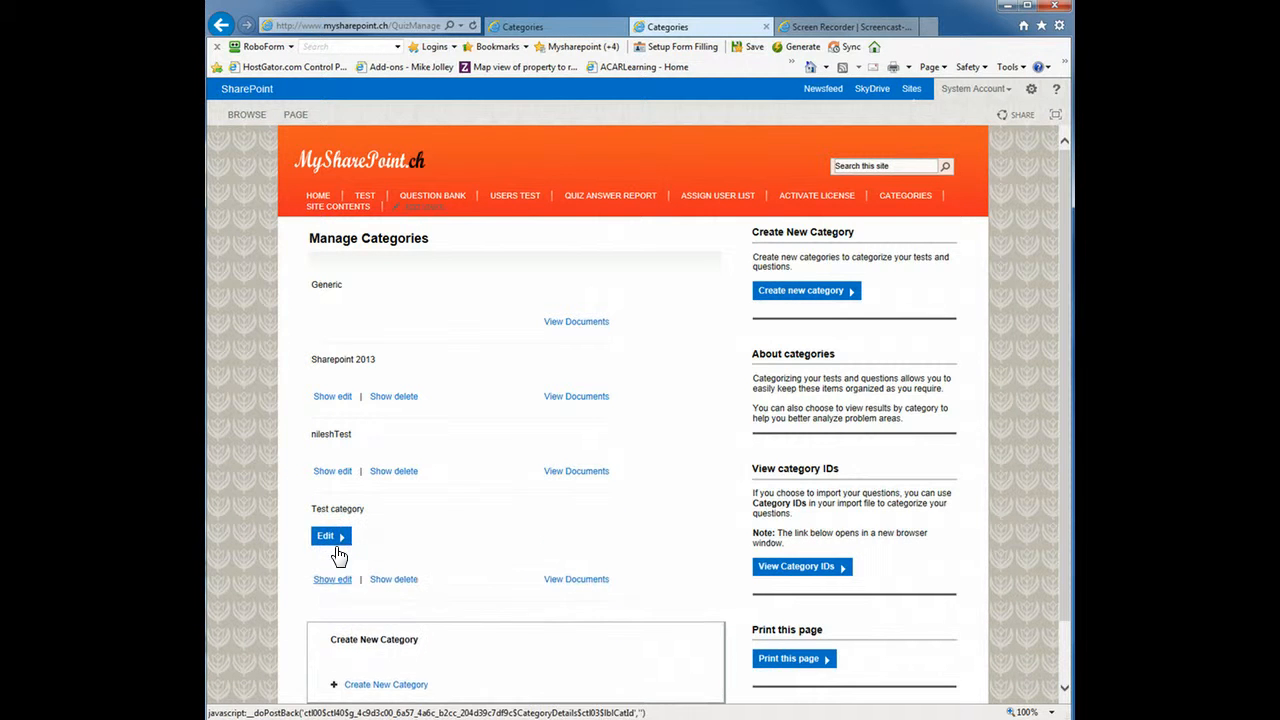
{"action": "left_click", "coordinate": [392, 580]}
{"action": "left_click", "coordinate": [463, 530]}
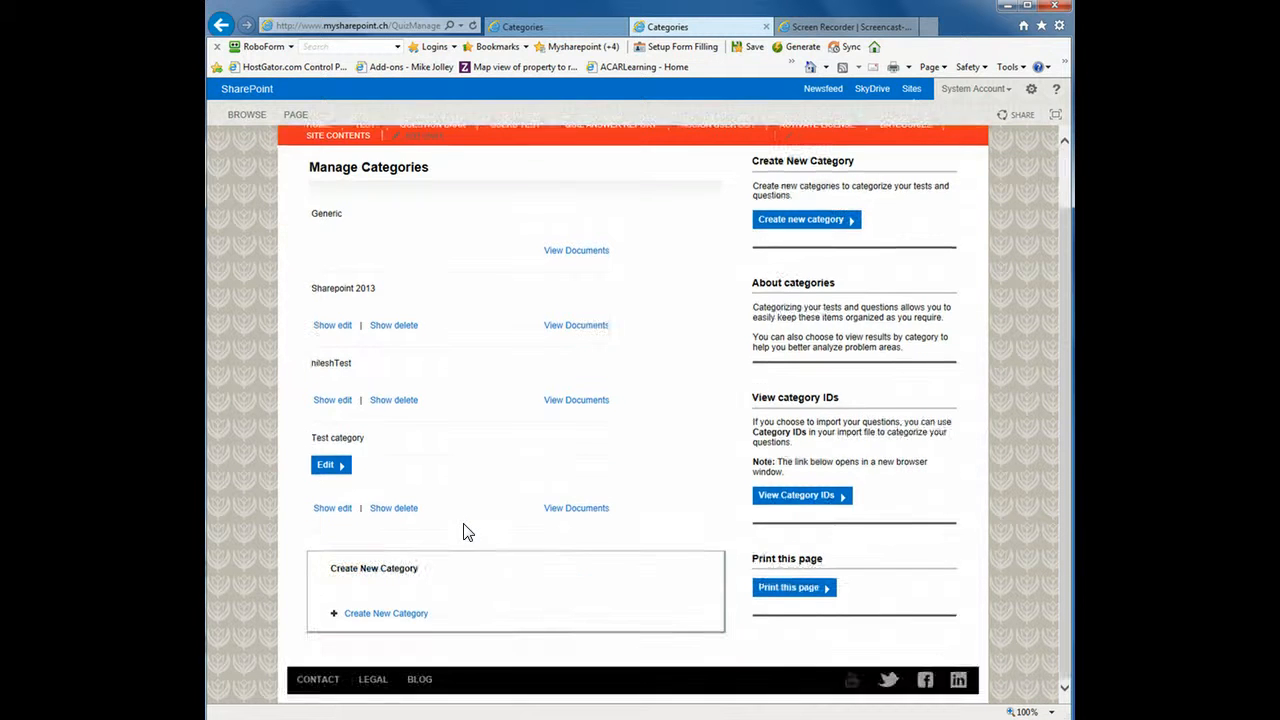
- Create a new test named 111 in Test category with 10 days for sending the reminder
{"action": "left_click", "coordinate": [372, 190]}
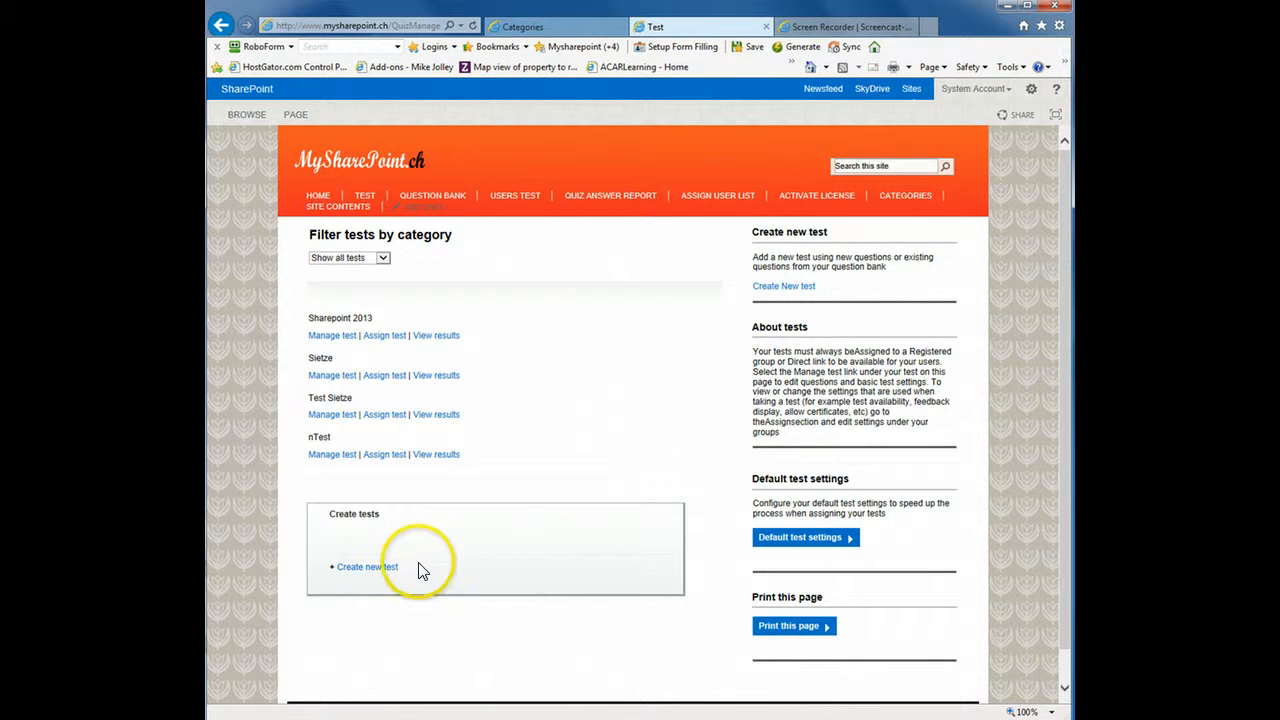
{"action": "left_click", "coordinate": [367, 566]}
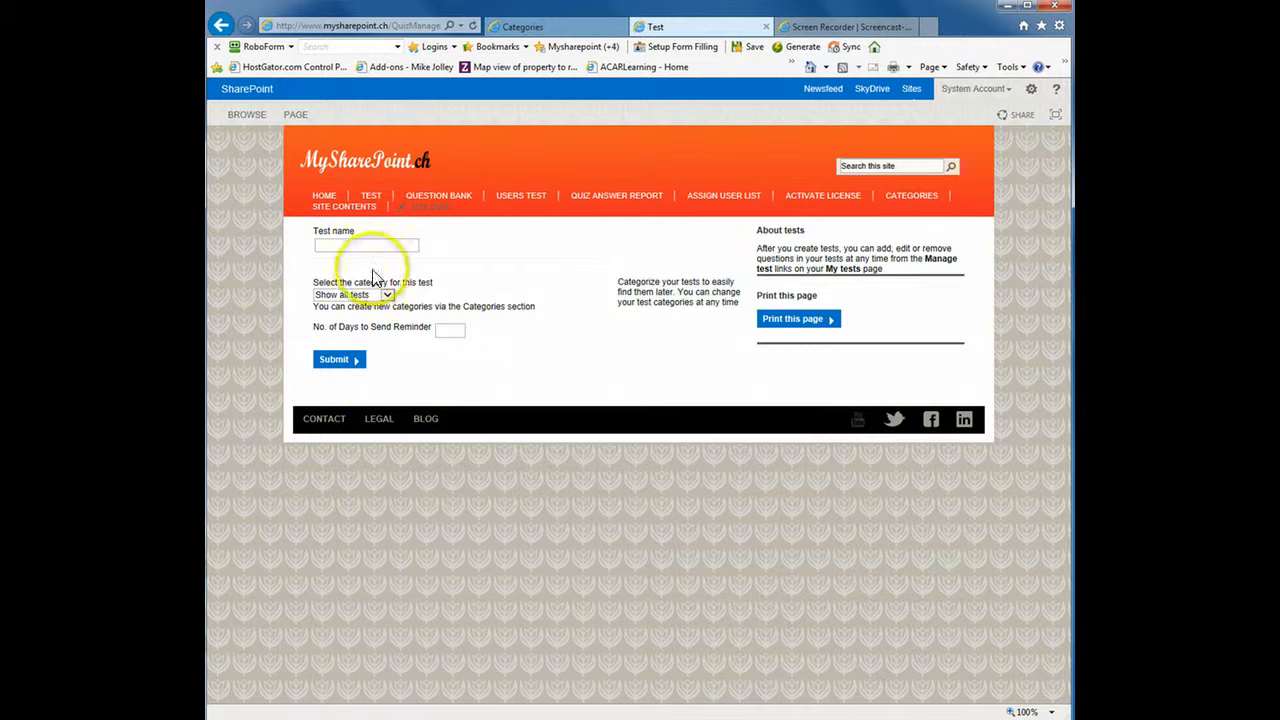
{"action": "left_click", "coordinate": [356, 244]}
{"action": "type", "text": "111"}
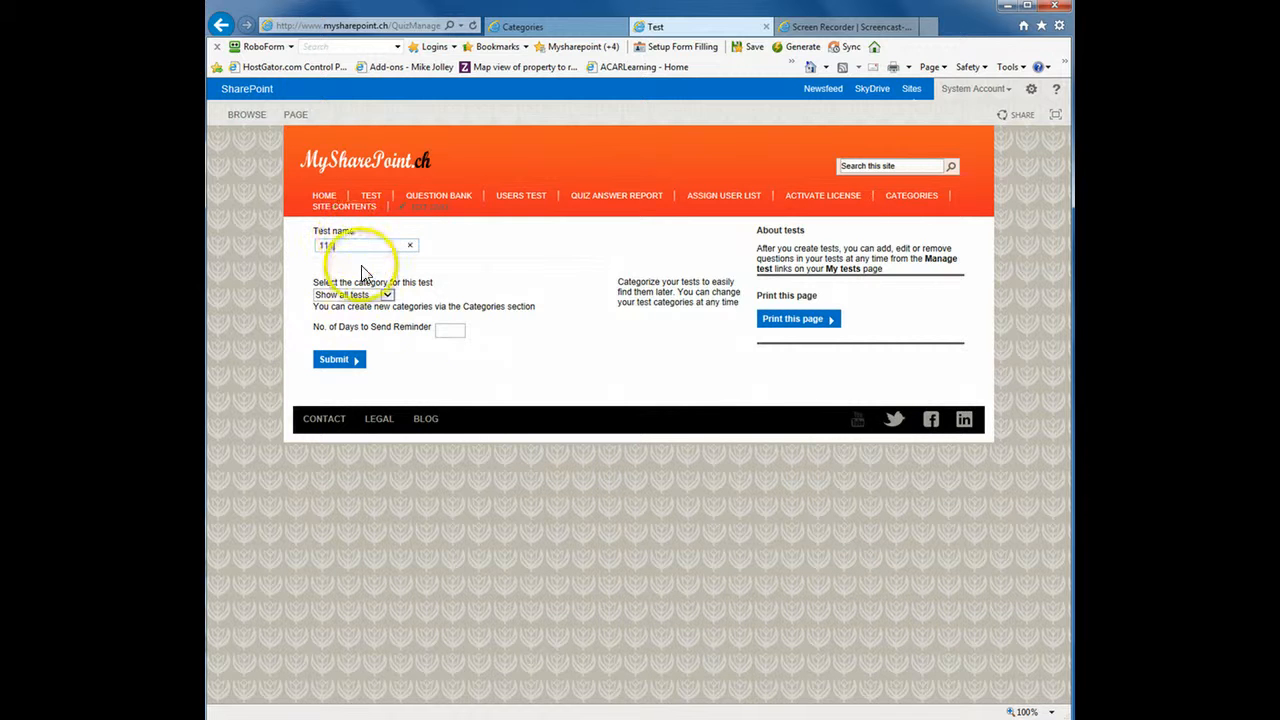
{"action": "left_click", "coordinate": [367, 295]}
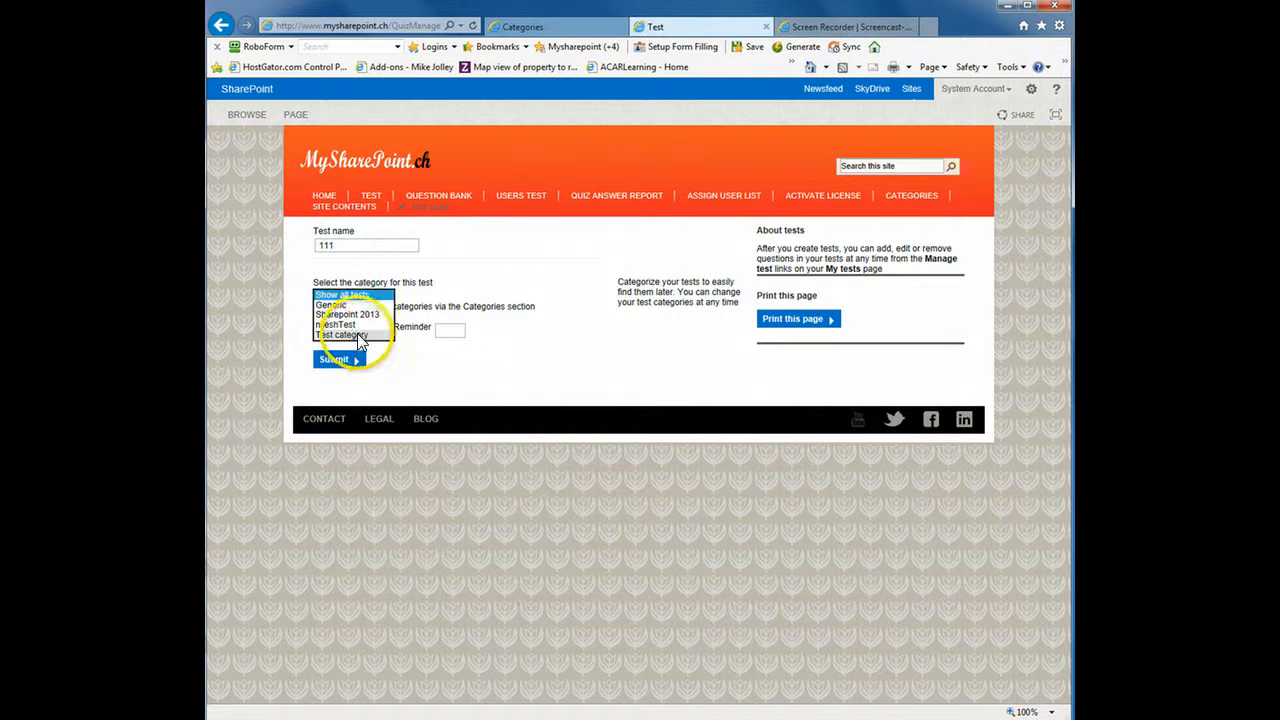
{"action": "left_click", "coordinate": [358, 336]}
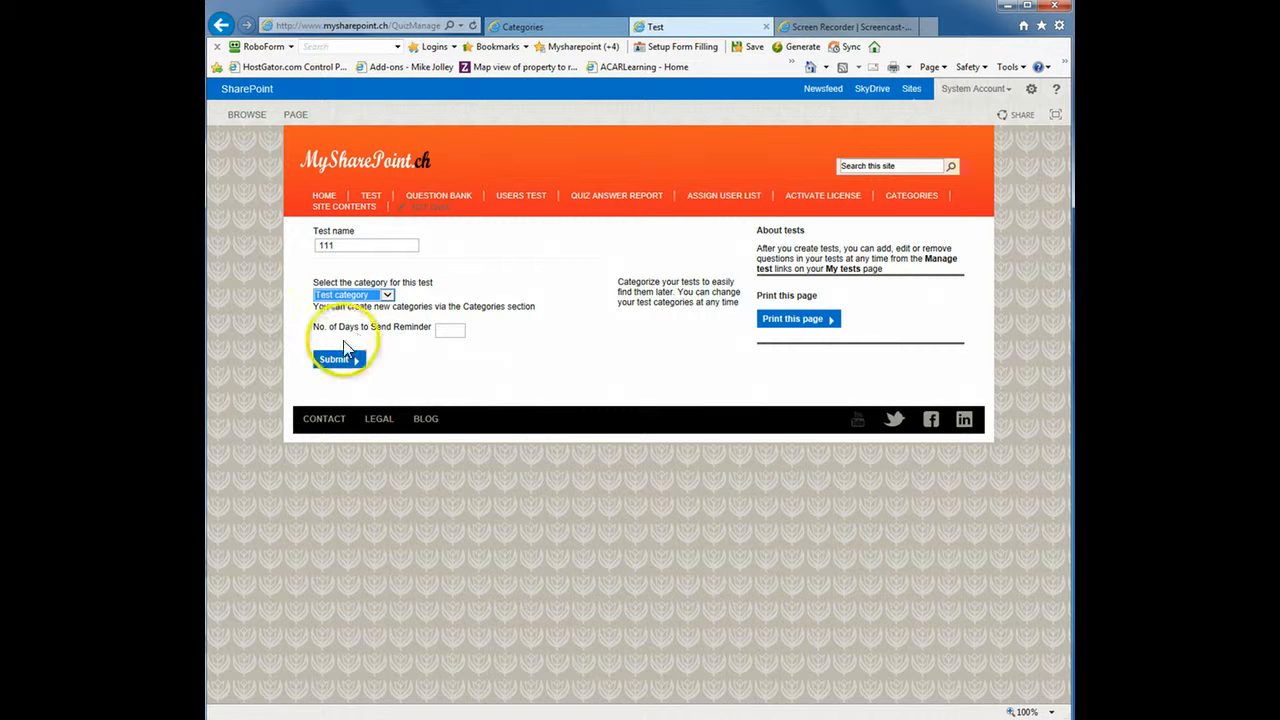
{"action": "left_click_drag", "start_coordinate": [316, 329], "coordinate": [408, 342]}
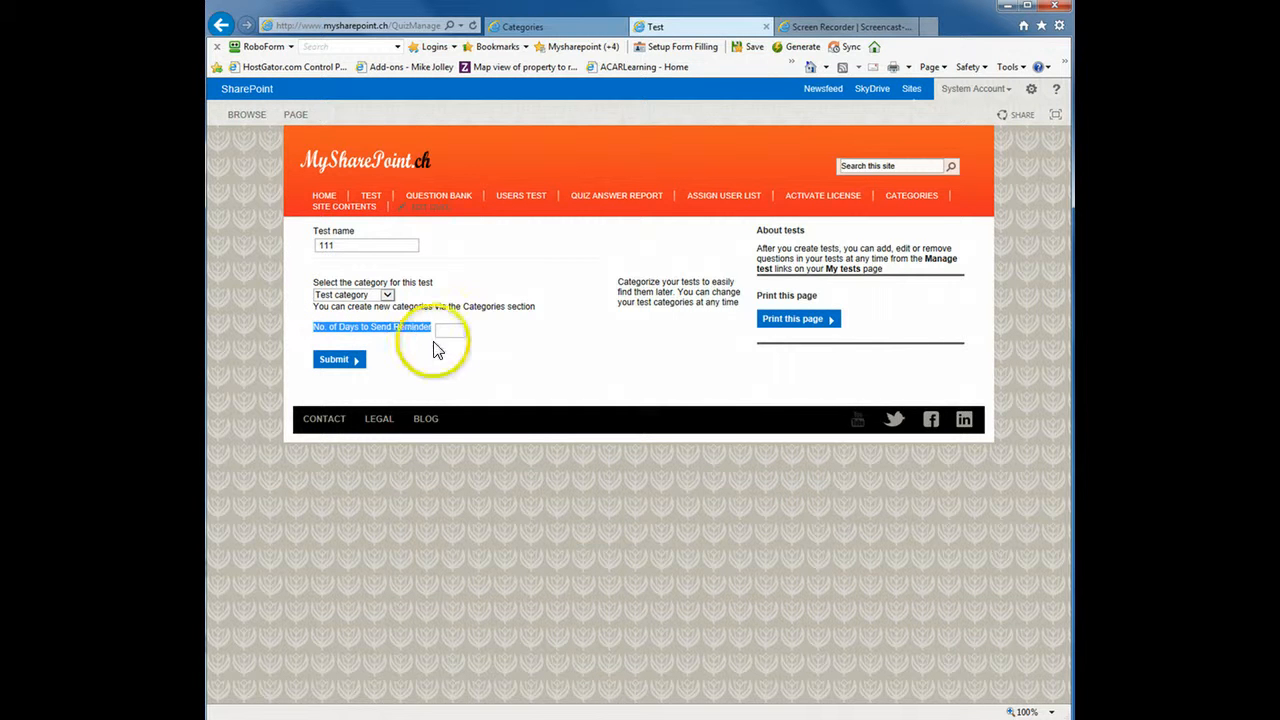
{"action": "left_click", "coordinate": [445, 331]}
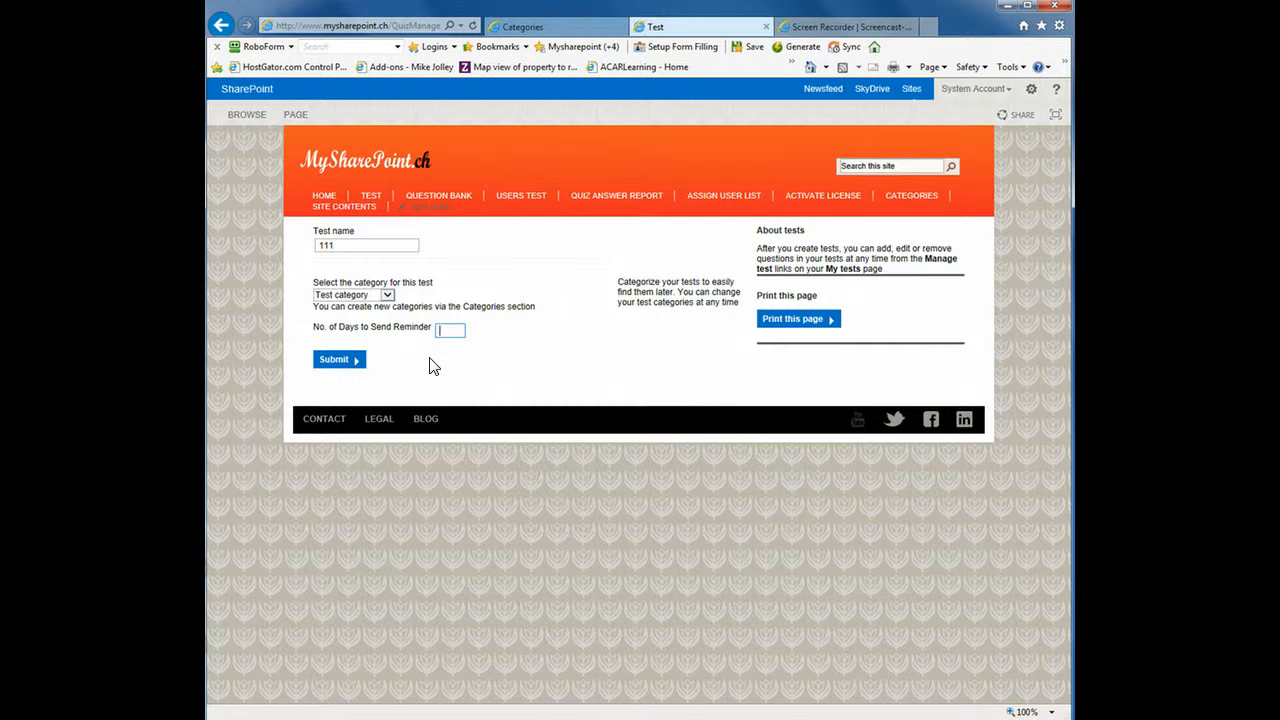
{"action": "type", "text": "10"}
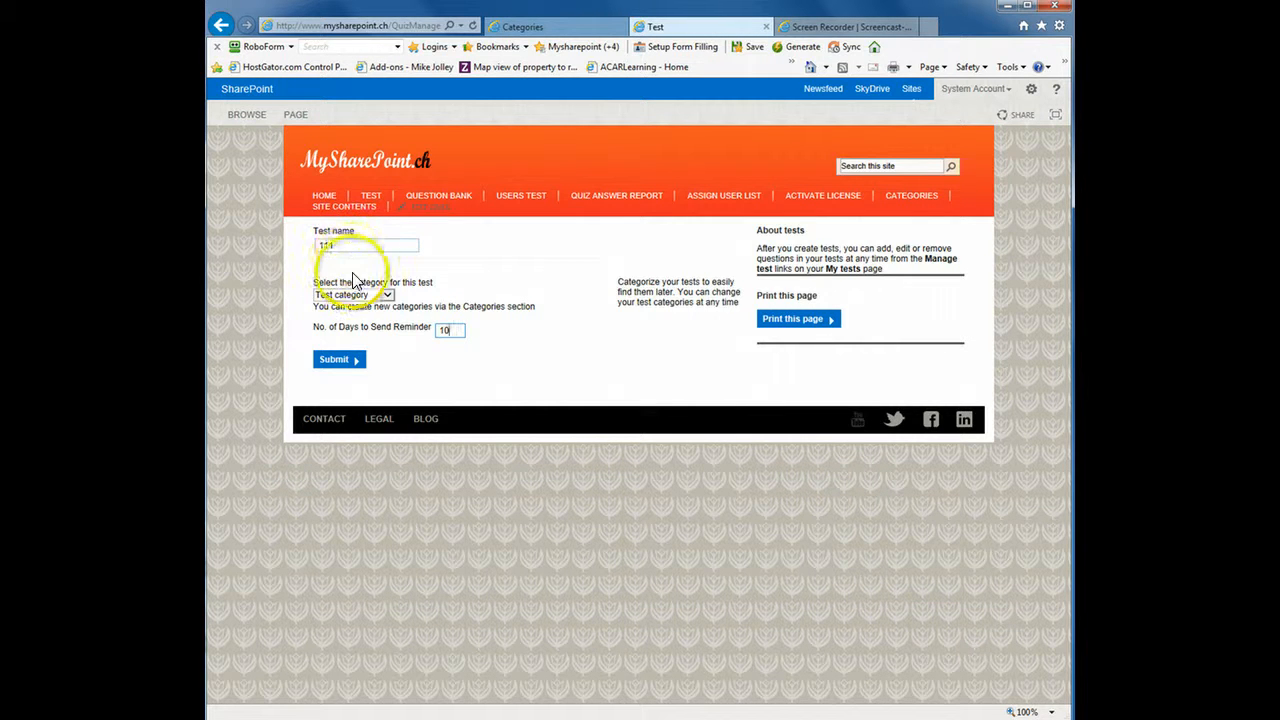
{"action": "left_click", "coordinate": [340, 360]}
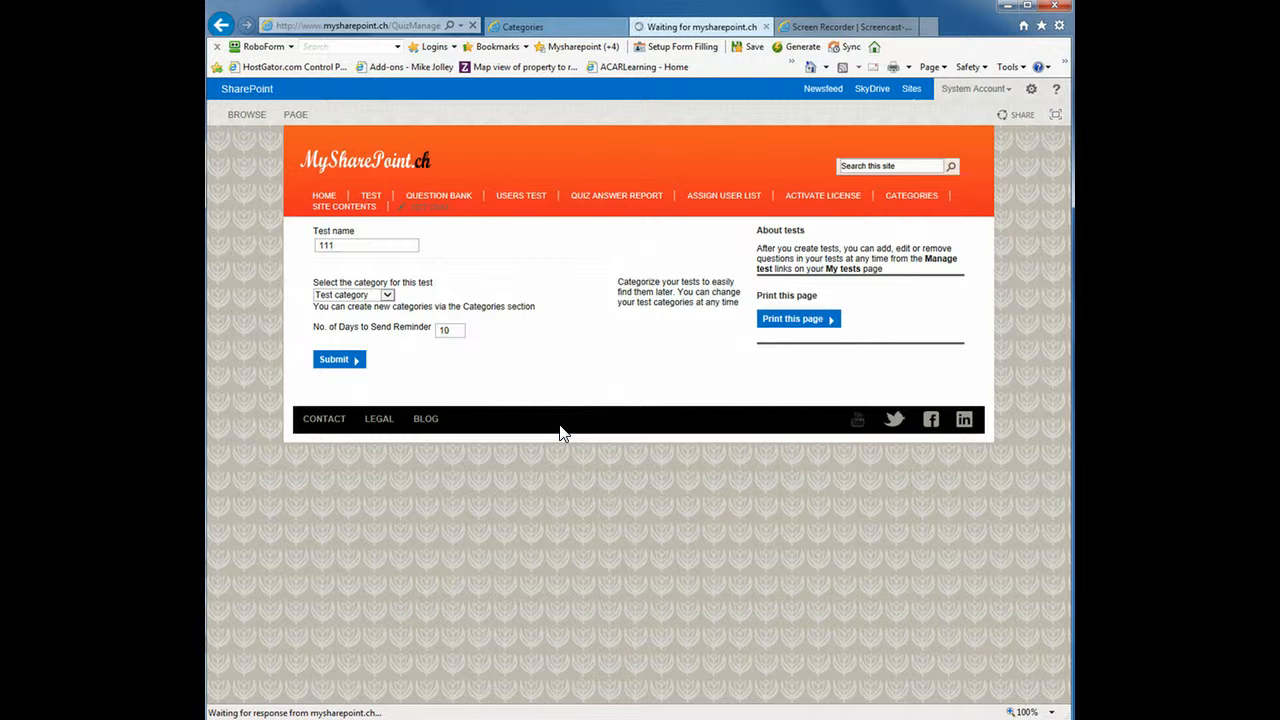
- Examine test 111's name, category and reminder settings and its comments editor, closing both without changes
{"action": "key", "text": "alt+p"}
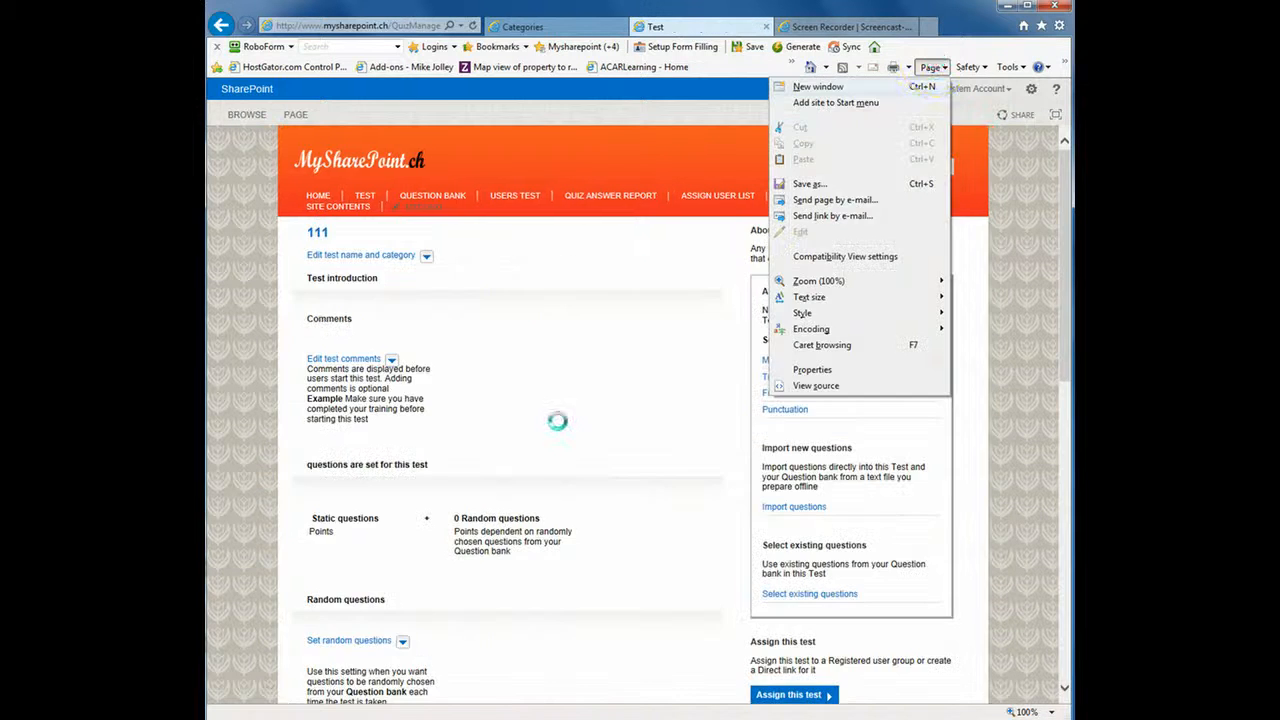
{"action": "left_click", "coordinate": [942, 74]}
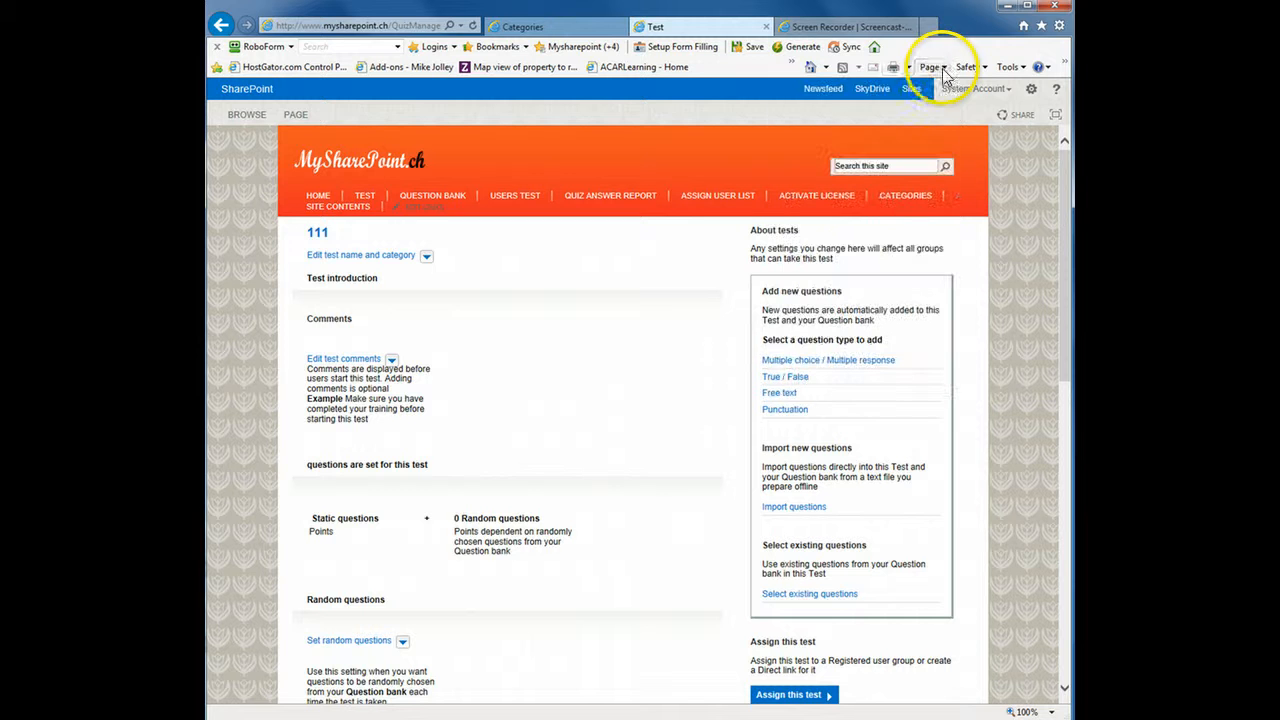
{"action": "left_click_drag", "start_coordinate": [308, 230], "coordinate": [329, 233]}
{"action": "left_click", "coordinate": [392, 256]}
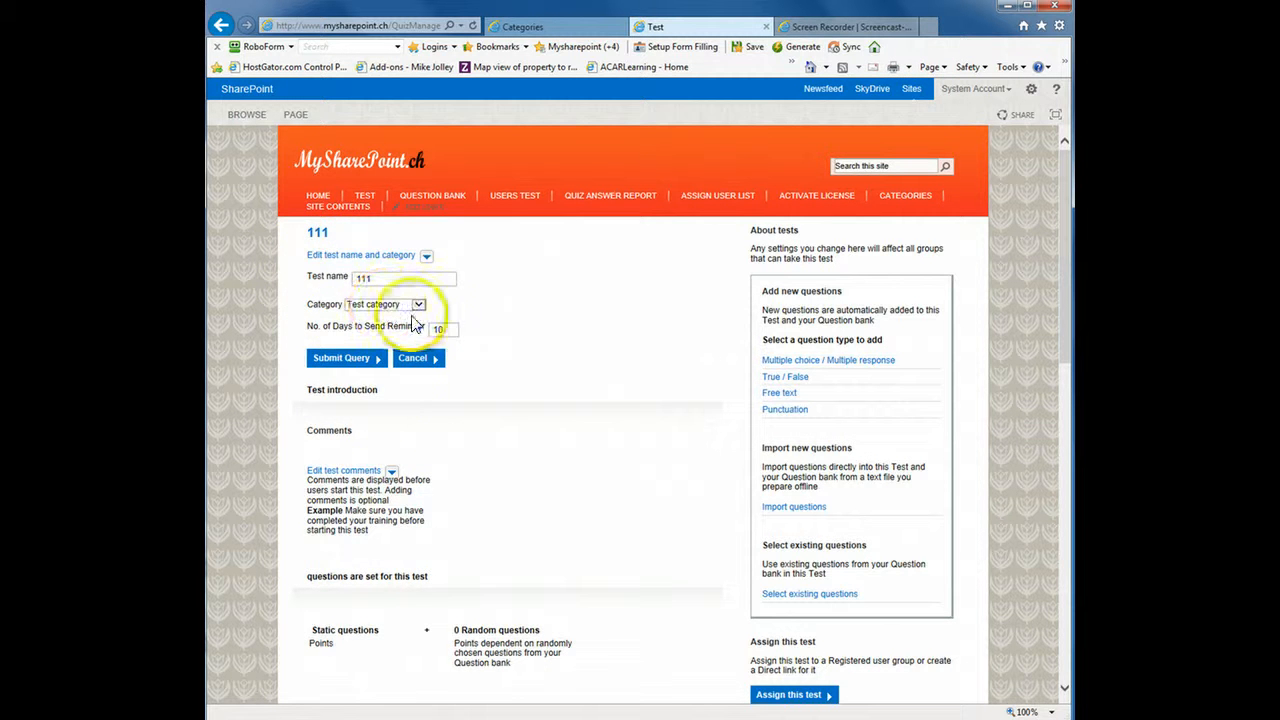
{"action": "left_click", "coordinate": [416, 363]}
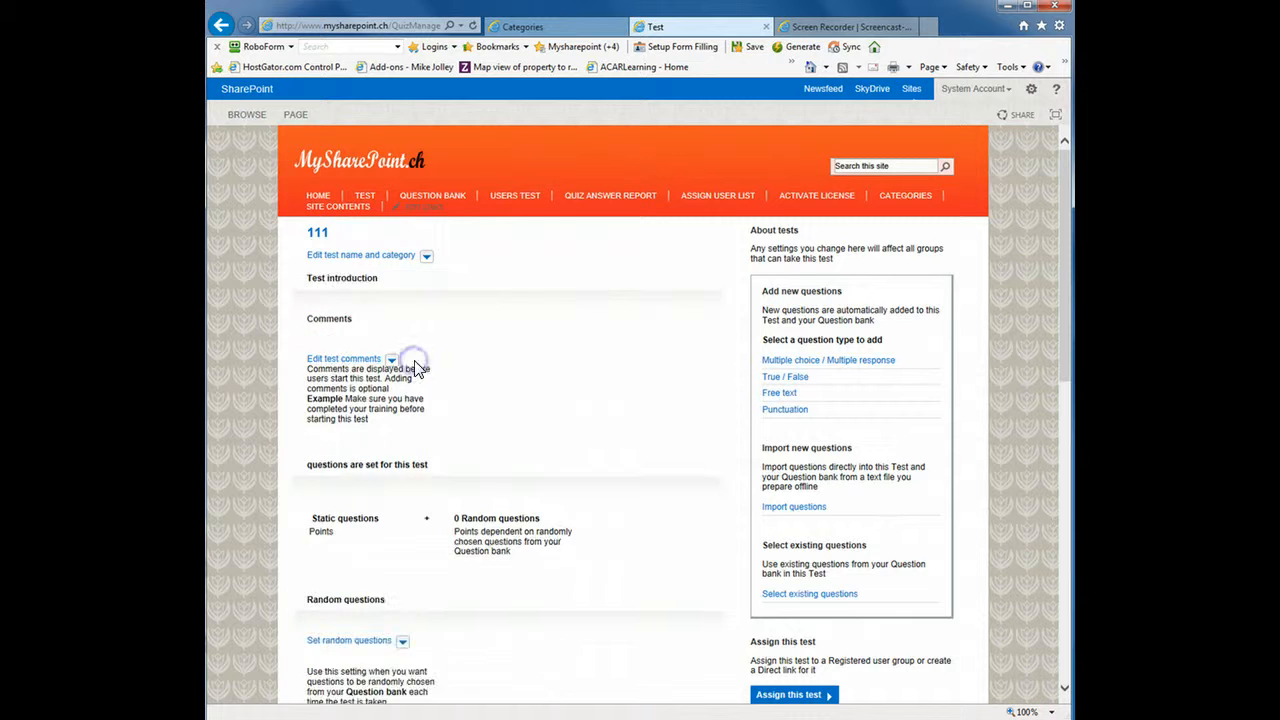
{"action": "scroll", "coordinate": [563, 363], "scroll_direction": "down", "scroll_amount": 1}
{"action": "left_click", "coordinate": [392, 274]}
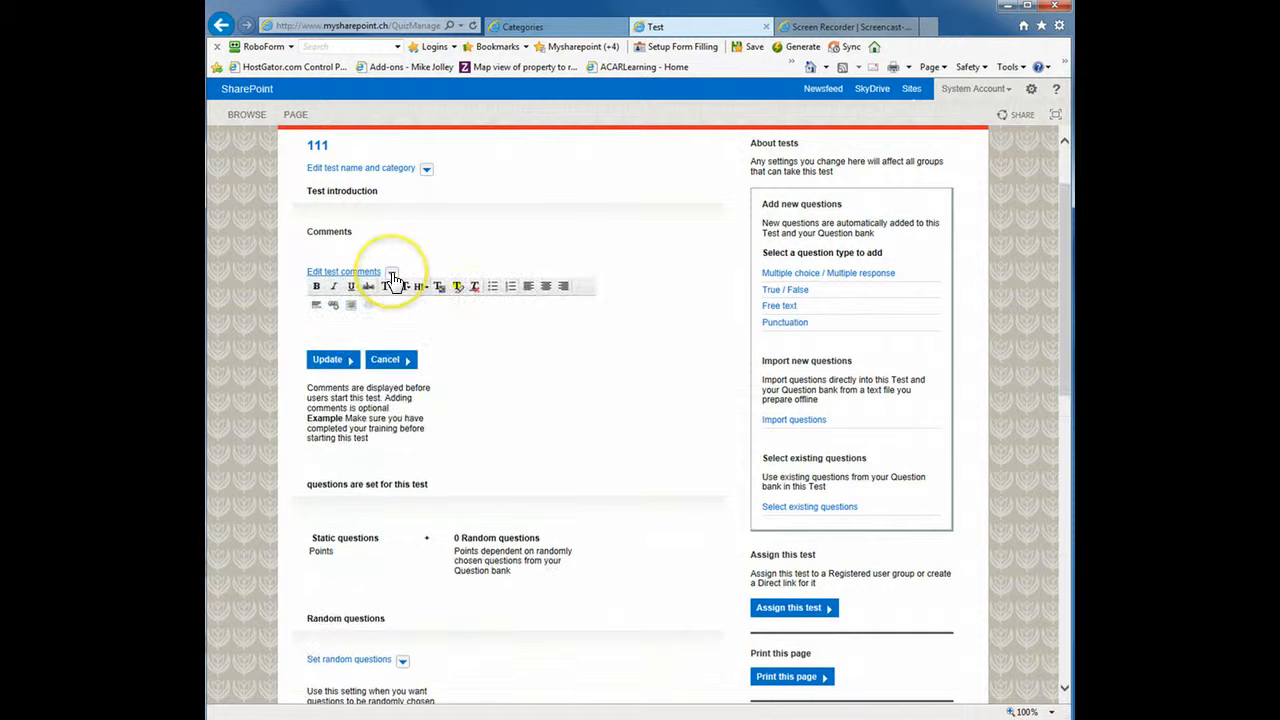
{"action": "left_click", "coordinate": [391, 272]}
- Examine test 111's random question options and its sections for static questions, duplicating, assigning, deleting and help
{"action": "scroll", "coordinate": [580, 371], "scroll_direction": "down", "scroll_amount": 1}
{"action": "scroll", "coordinate": [585, 373], "scroll_direction": "down", "scroll_amount": 1}
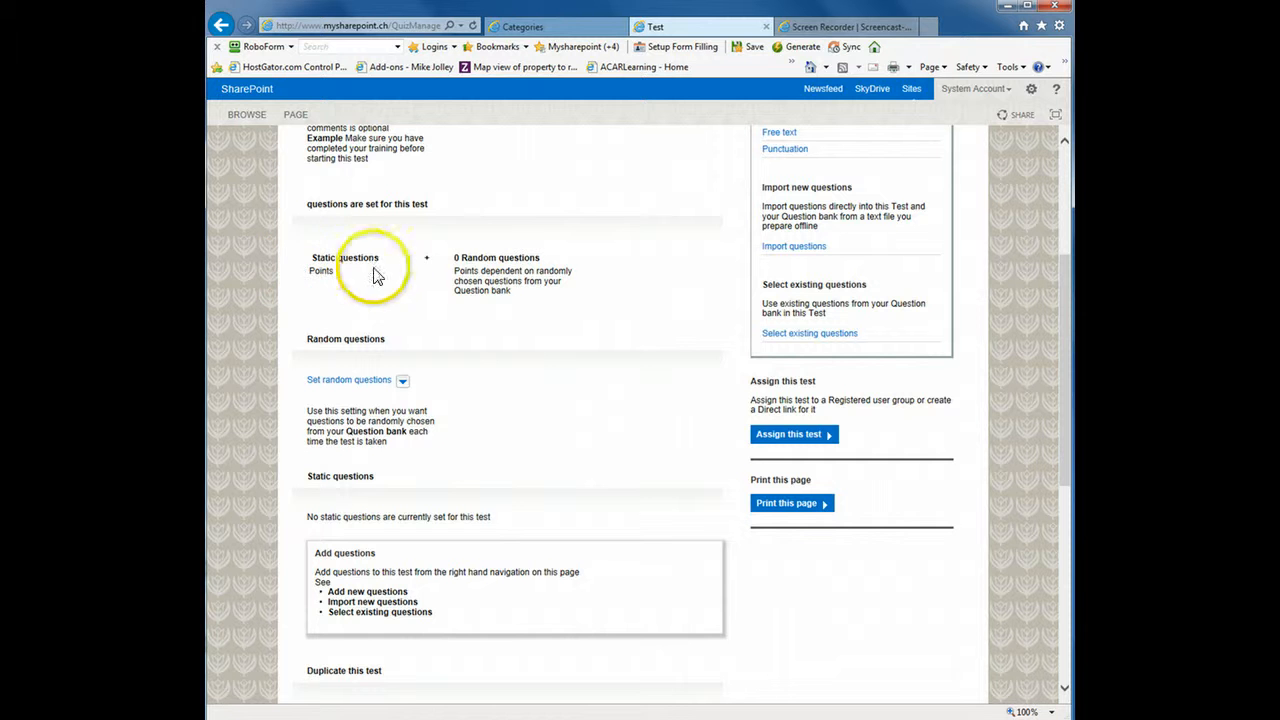
{"action": "scroll", "coordinate": [558, 373], "scroll_direction": "down", "scroll_amount": 1}
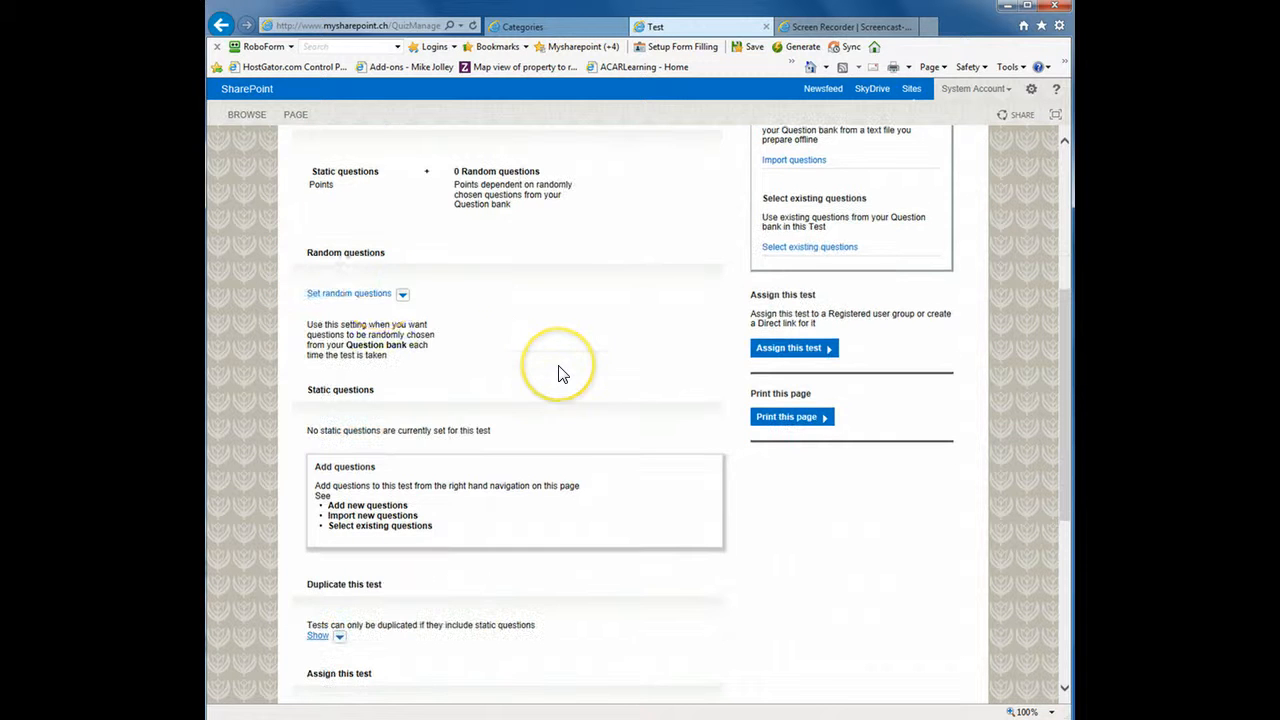
{"action": "left_click", "coordinate": [373, 293]}
{"action": "left_click", "coordinate": [374, 295]}
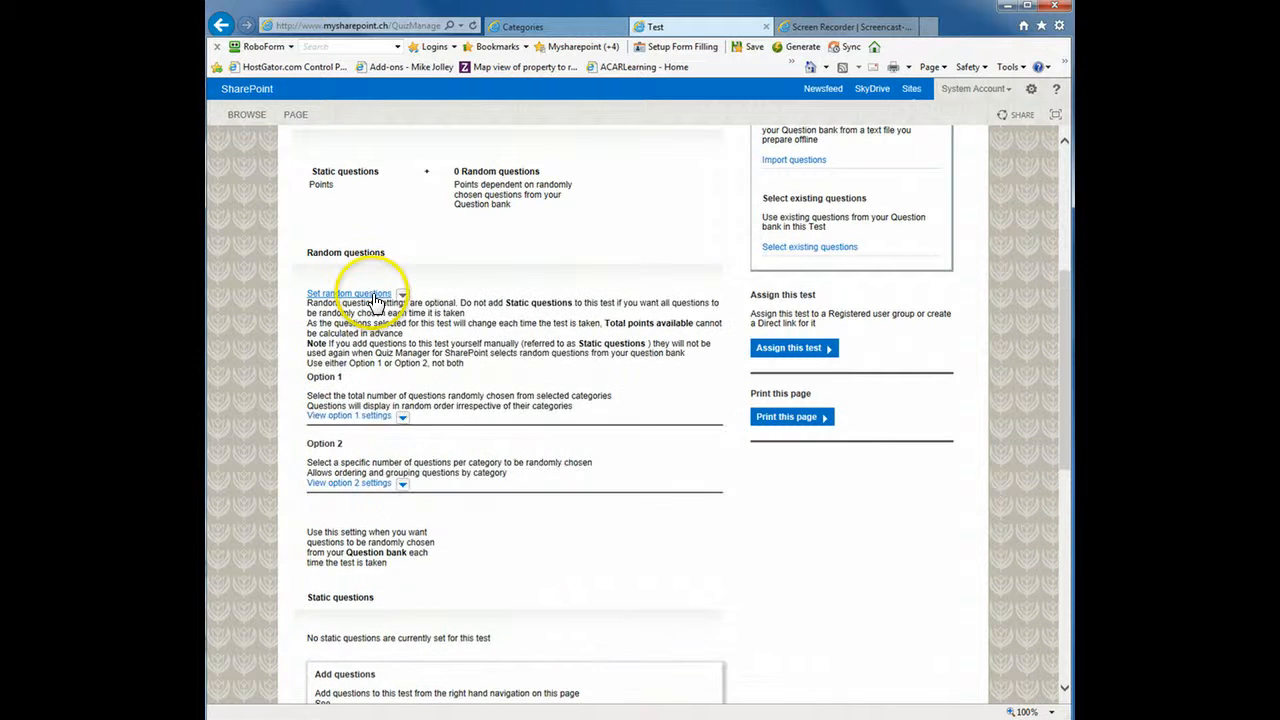
{"action": "scroll", "coordinate": [571, 366], "scroll_direction": "down", "scroll_amount": 3}
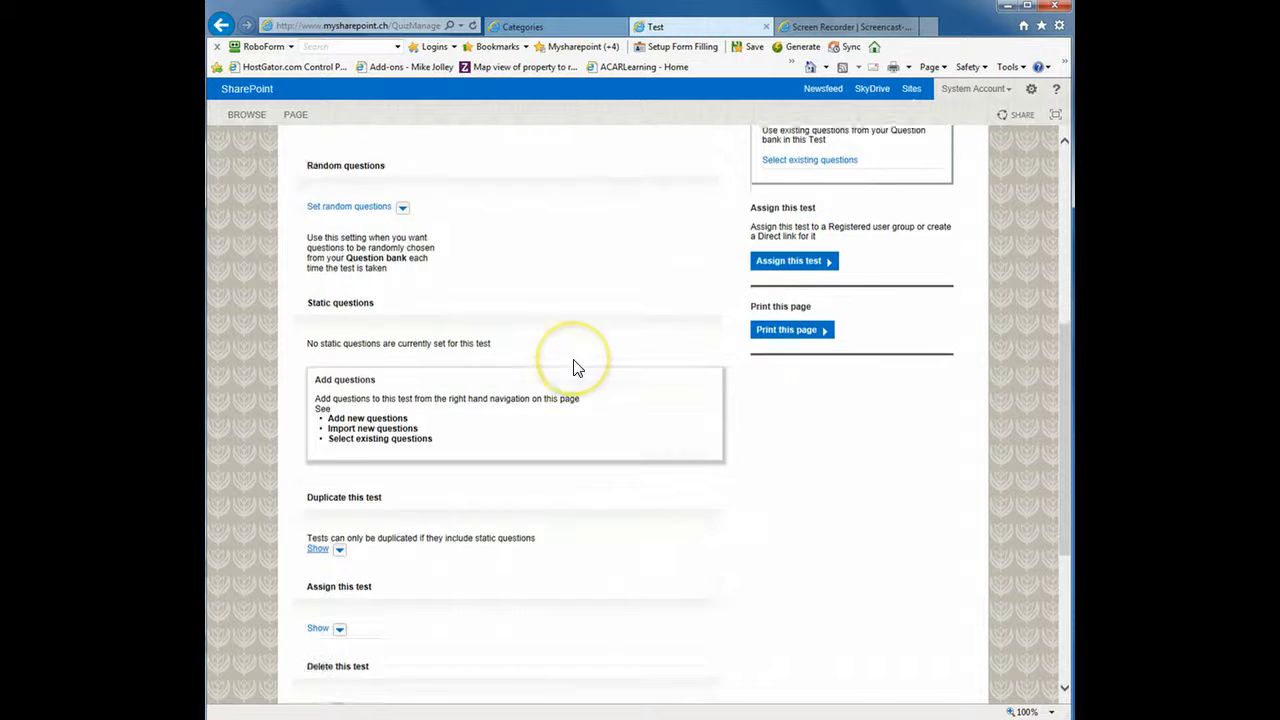
{"action": "scroll", "coordinate": [575, 368], "scroll_direction": "down", "scroll_amount": 2}
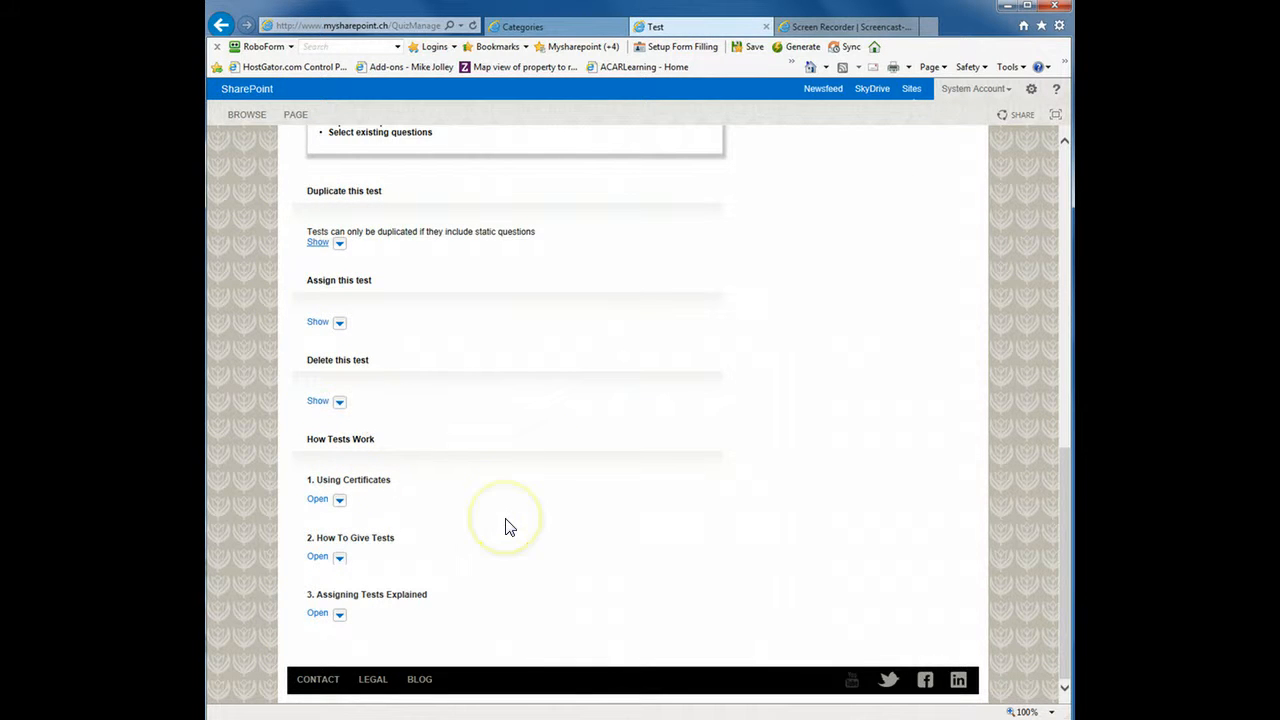
{"action": "scroll", "coordinate": [506, 526], "scroll_direction": "up", "scroll_amount": 10}
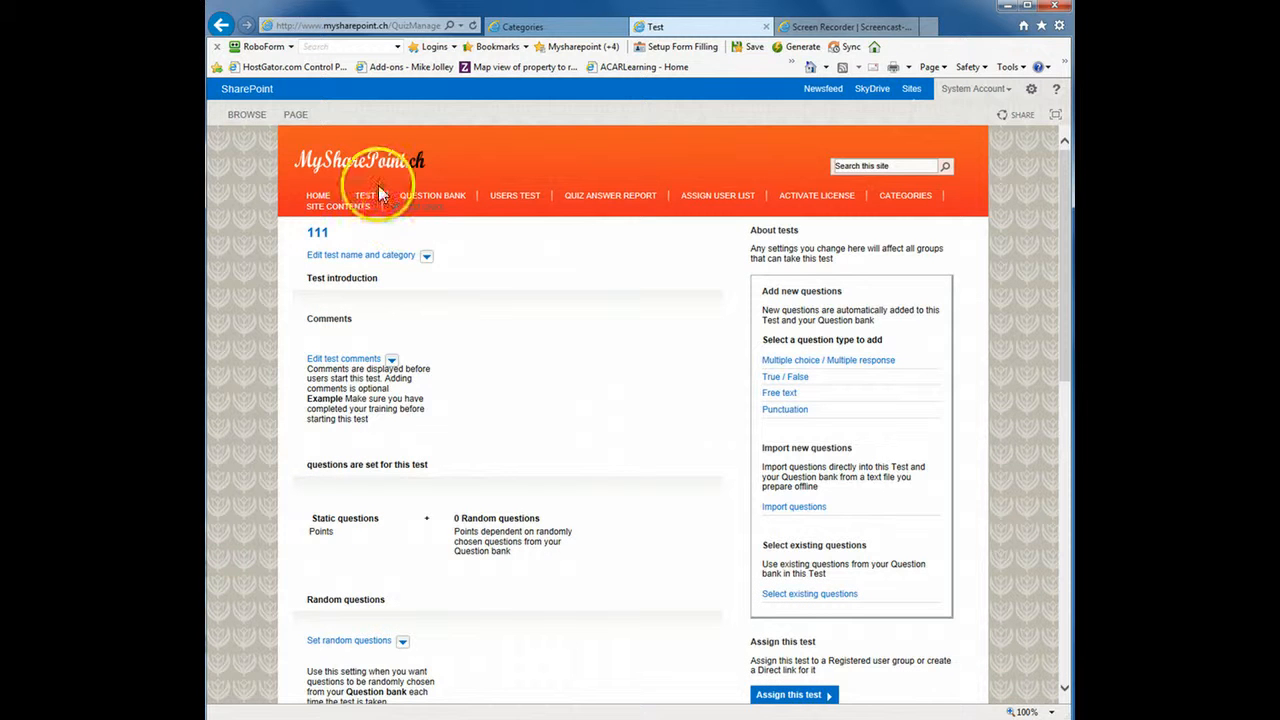
- Return to the list of tests and open test 111 for managing
{"action": "left_click", "coordinate": [366, 198]}
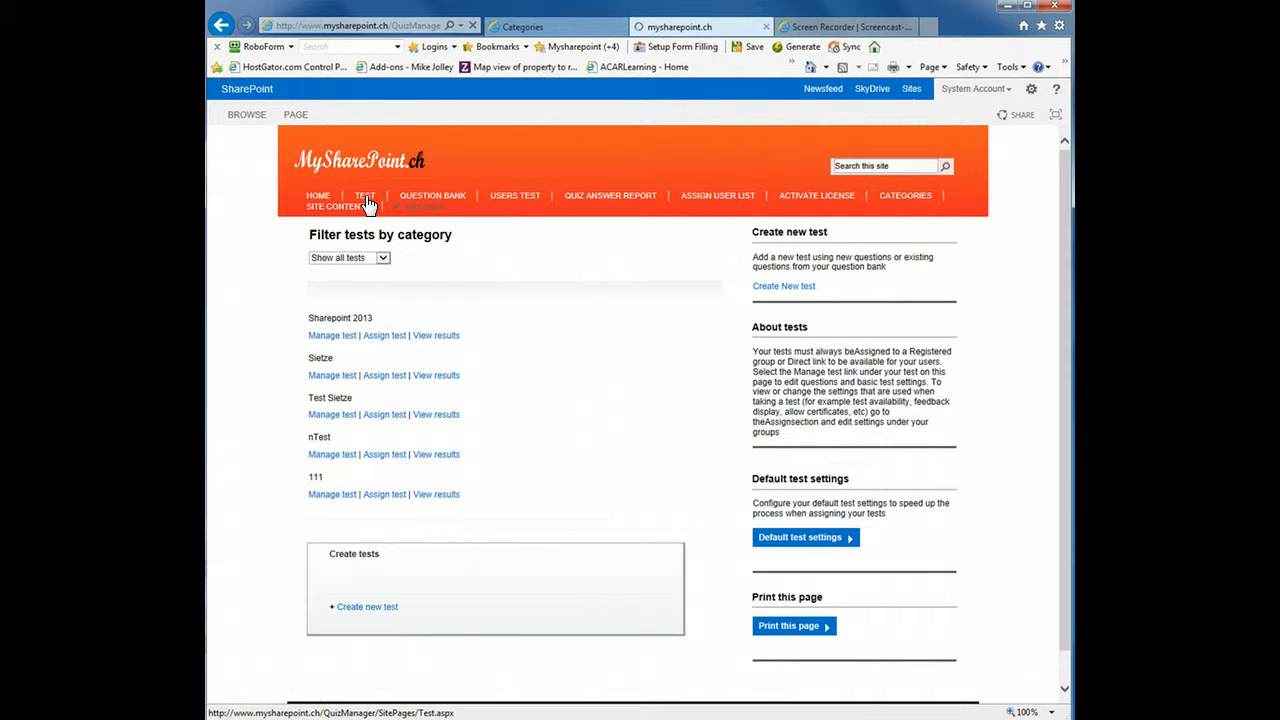
{"action": "left_click", "coordinate": [334, 495]}
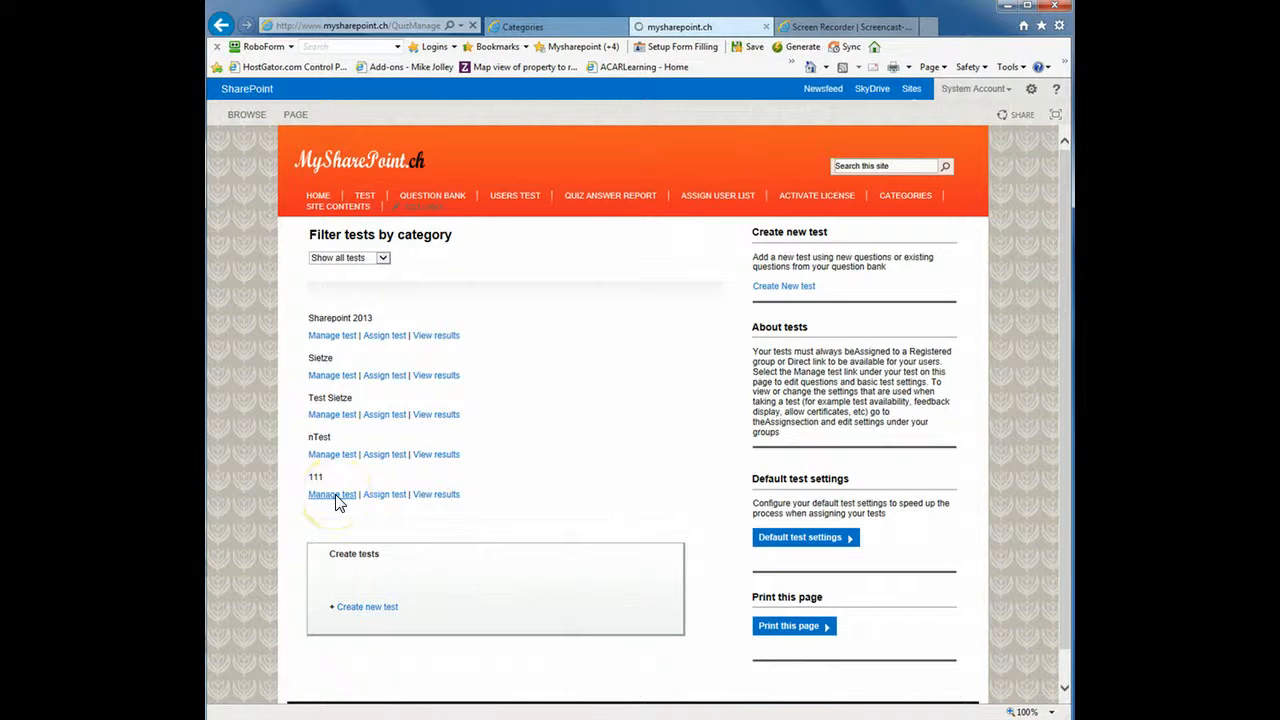